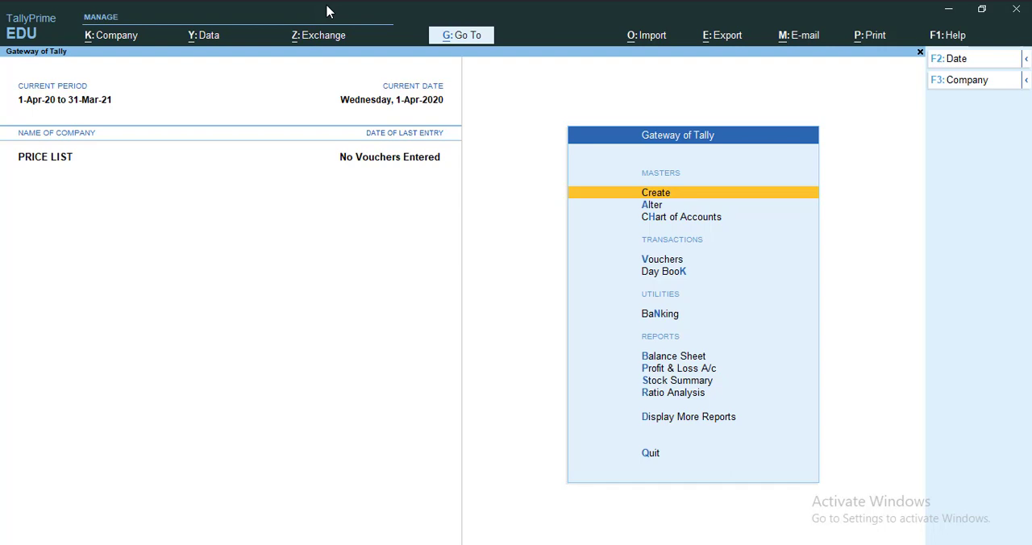
# Open the company features and set Enable multiple Price Levels to Yes
pyautogui.press('F11')
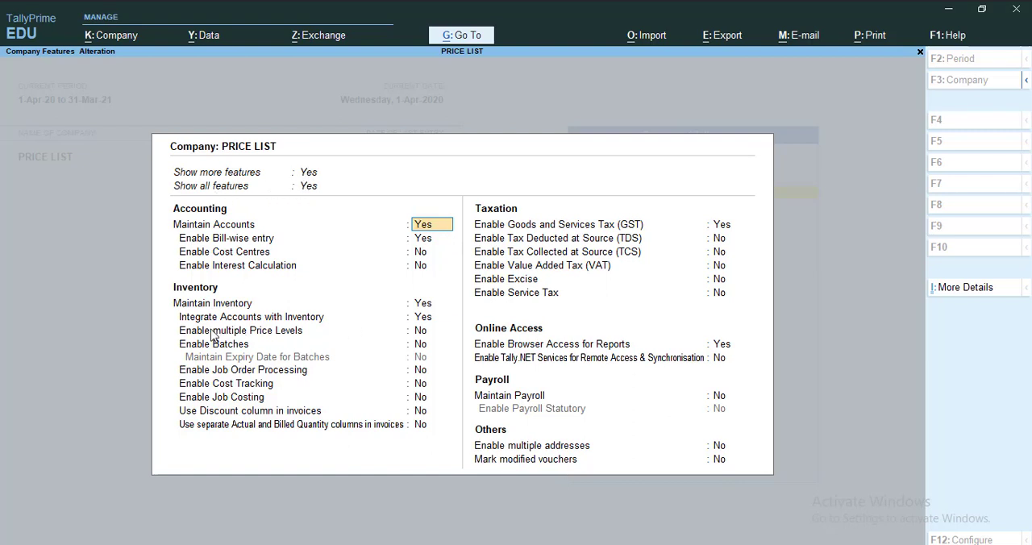
pyautogui.press('ctrl')
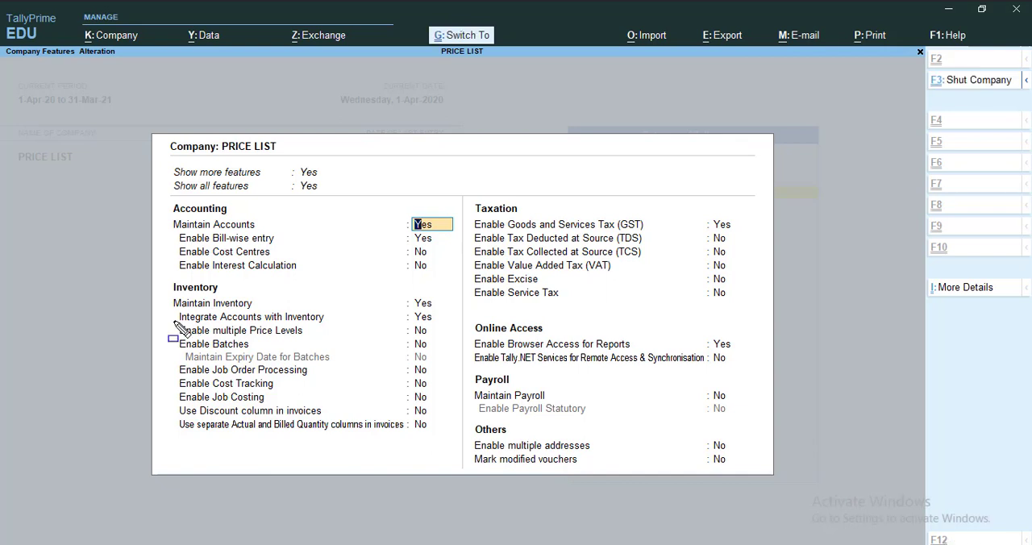
pyautogui.moveTo(172, 321)
pyautogui.mouseDown()
pyautogui.moveTo(190, 334)
pyautogui.moveTo(281, 342)
pyautogui.moveTo(435, 342)
pyautogui.mouseUp()
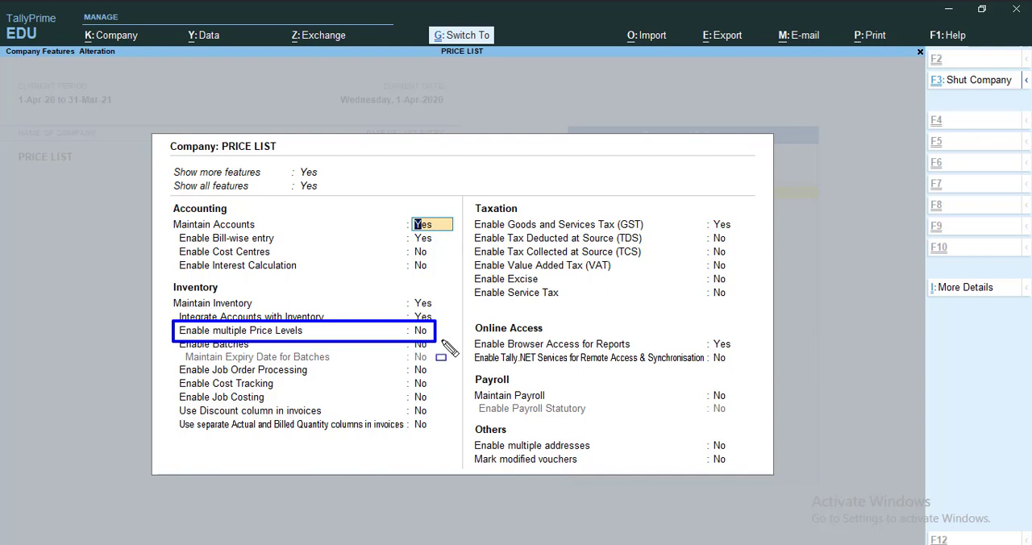
pyautogui.click(423, 332)
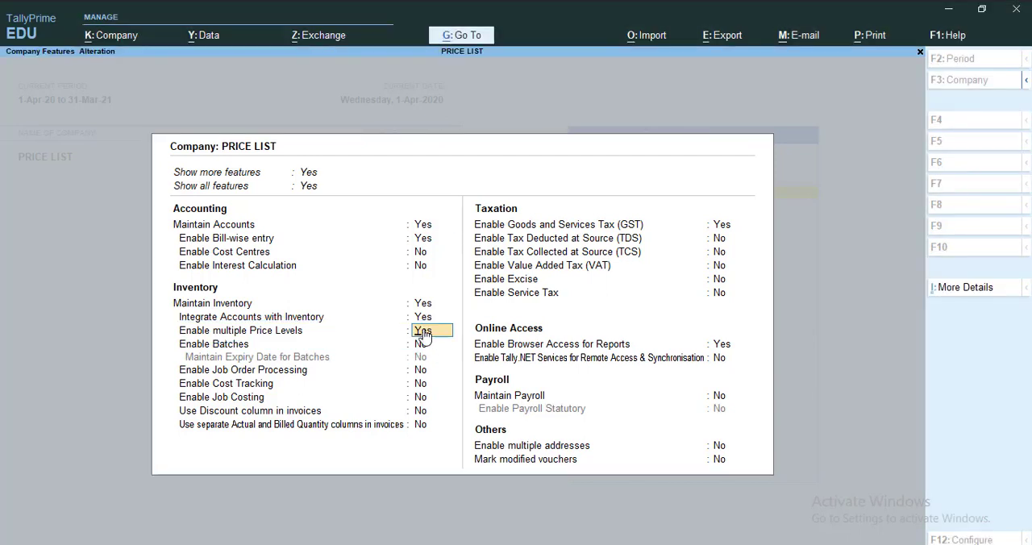
# Set Use Discount column in invoices to Yes and save the company features
pyautogui.click(338, 398)
pyautogui.press('ctrl')
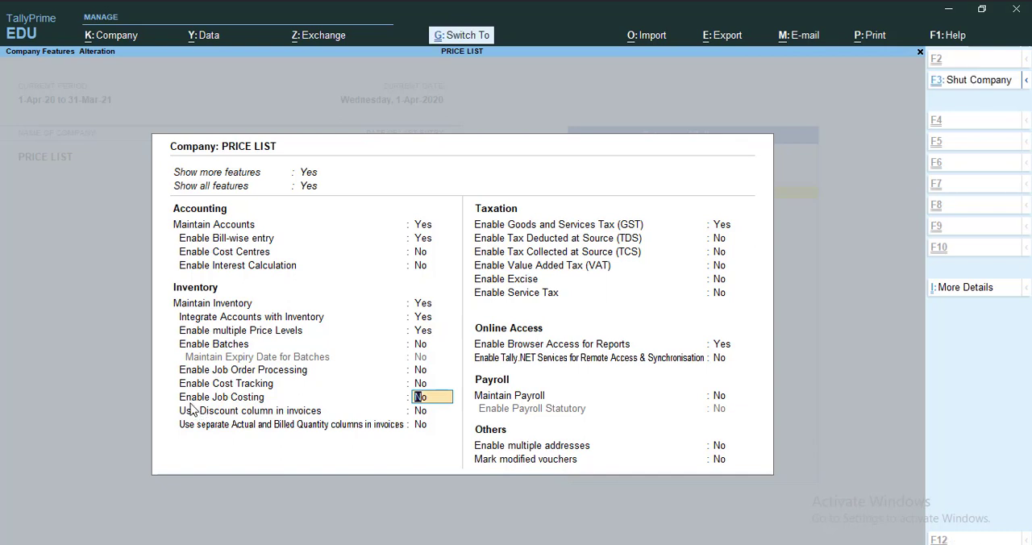
pyautogui.moveTo(169, 398)
pyautogui.mouseDown()
pyautogui.moveTo(291, 426)
pyautogui.moveTo(443, 419)
pyautogui.mouseUp()
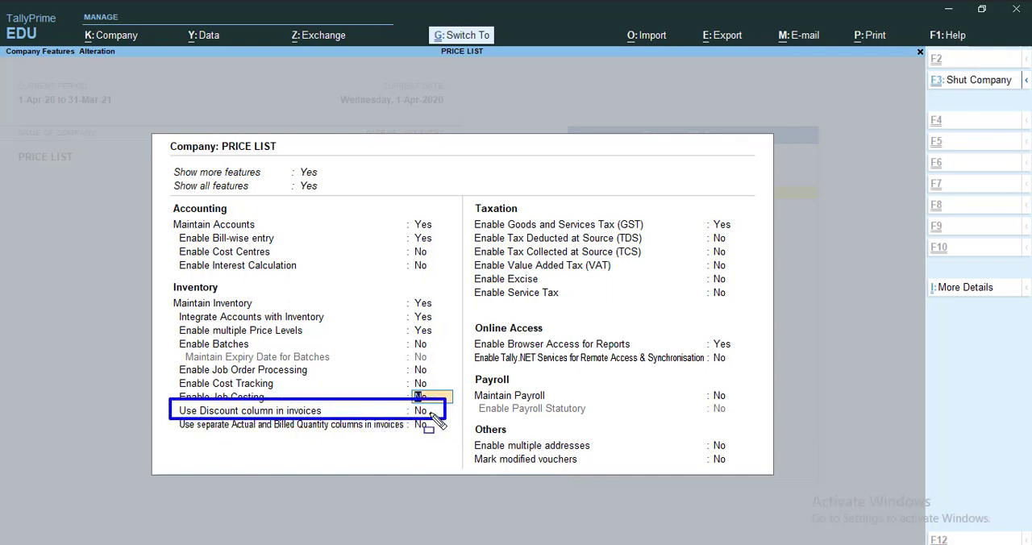
pyautogui.press('Escape')
pyautogui.click(428, 415)
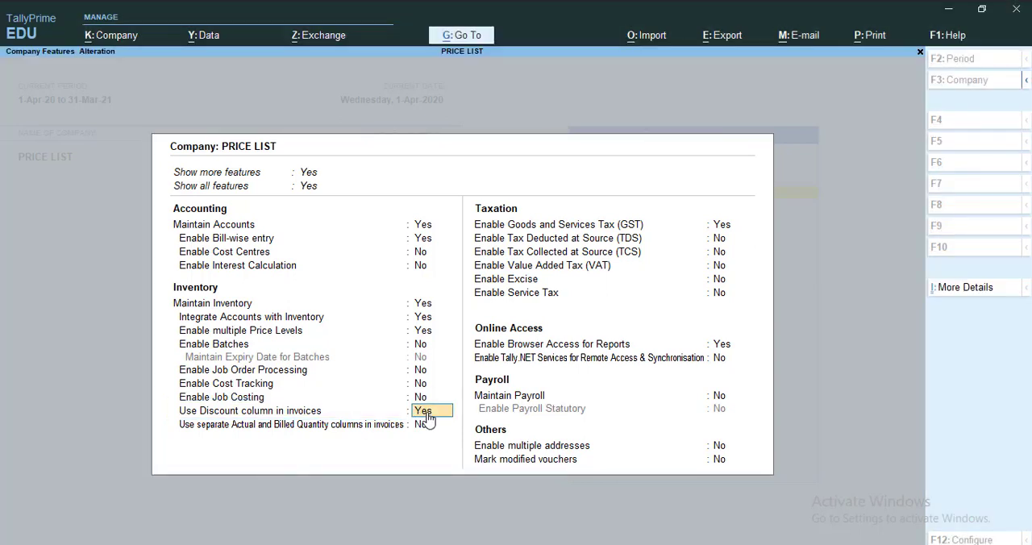
pyautogui.press('ctrl')
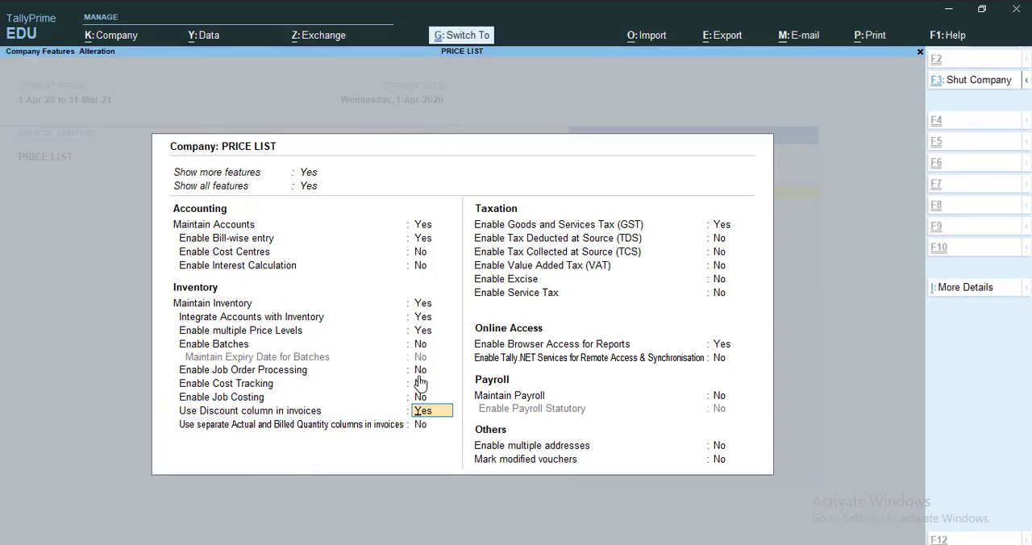
pyautogui.hotkey('ctrl', 'a')
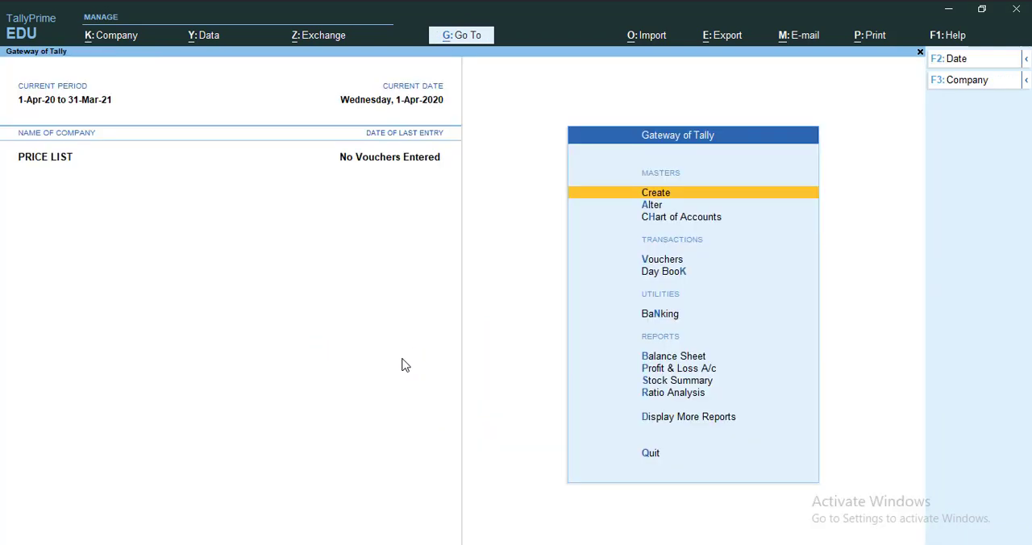
# Examine the masters available for creation, especially Price levels and the Price List entries for stock group and stock category
pyautogui.press('Return')
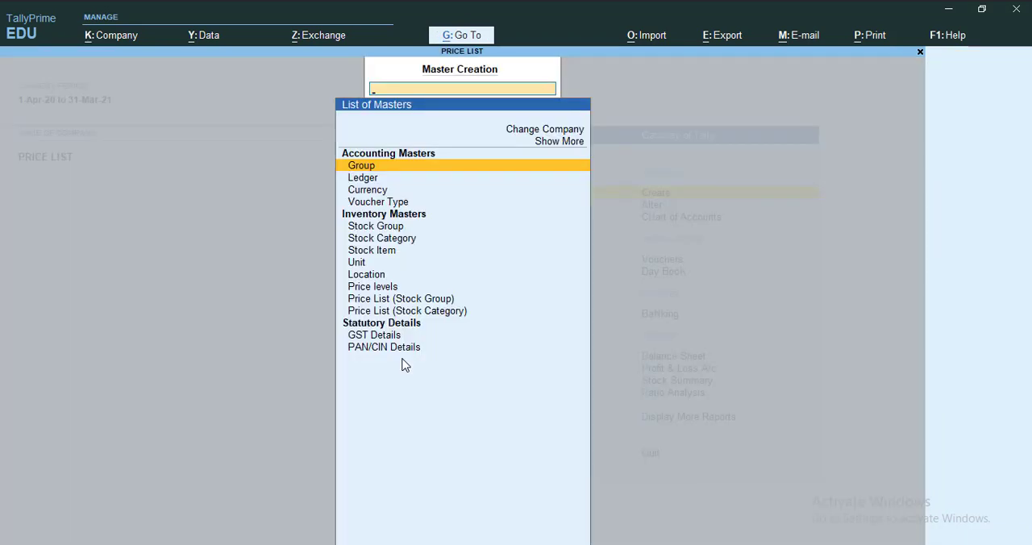
pyautogui.press('Down')
pyautogui.press('Down')
pyautogui.press('Down')
pyautogui.press('Down')
pyautogui.press('Down')
pyautogui.press('Down')
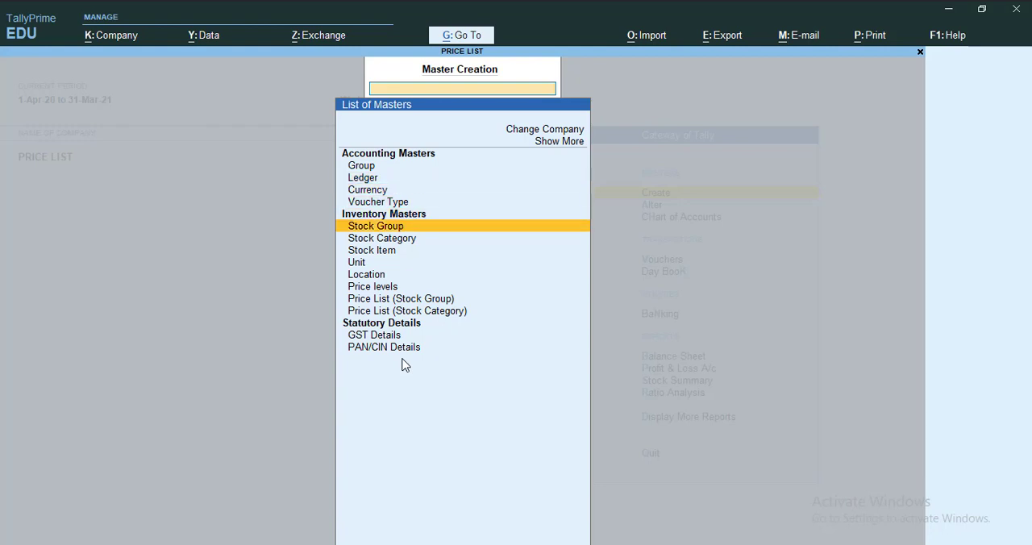
pyautogui.press('Down')
pyautogui.press('Down')
pyautogui.press('Down')
pyautogui.press('Down')
pyautogui.press('Down')
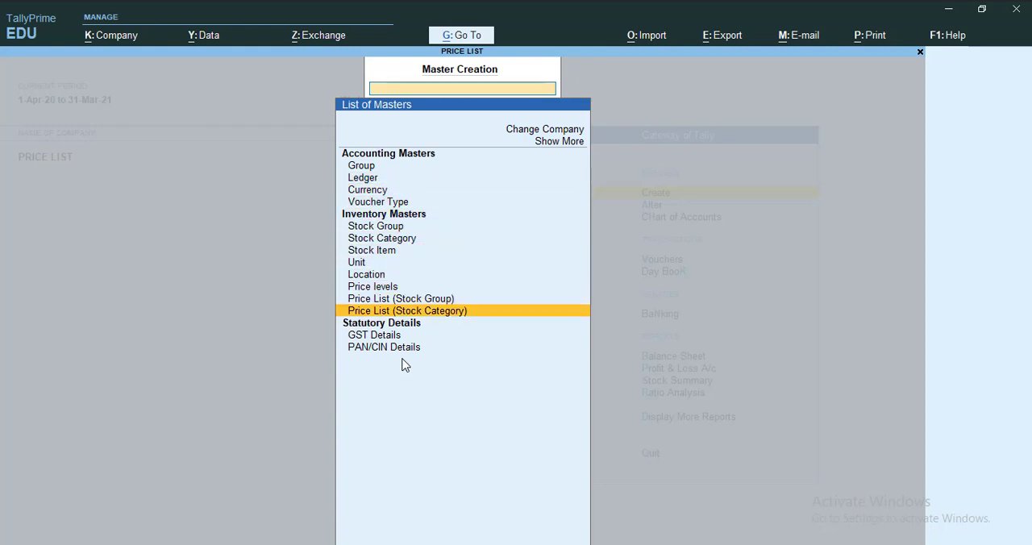
pyautogui.press('Up')
pyautogui.press('Up')
pyautogui.press('Up')
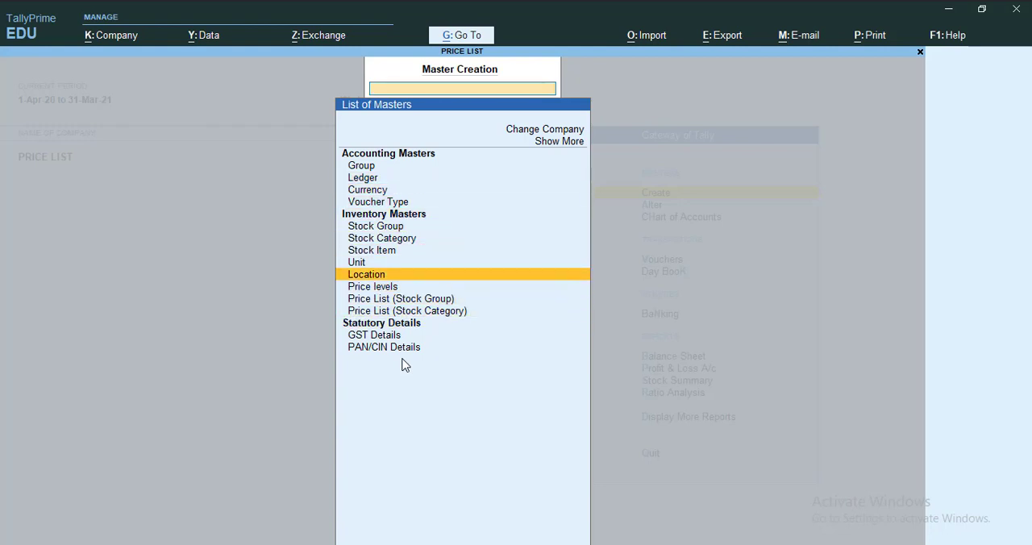
pyautogui.press('Down')
pyautogui.press('Down')
pyautogui.press('Down')
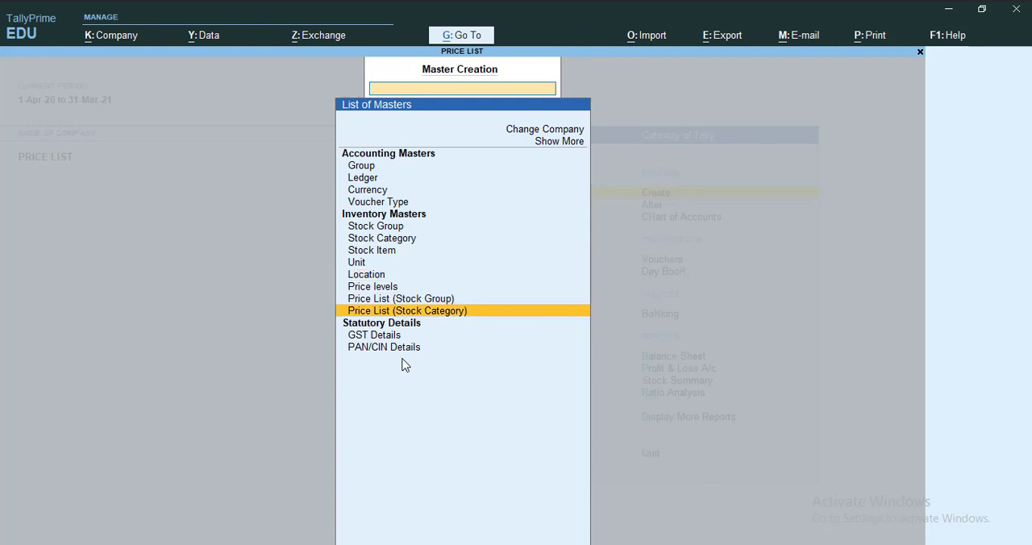
pyautogui.press('Up')
pyautogui.press('Up')
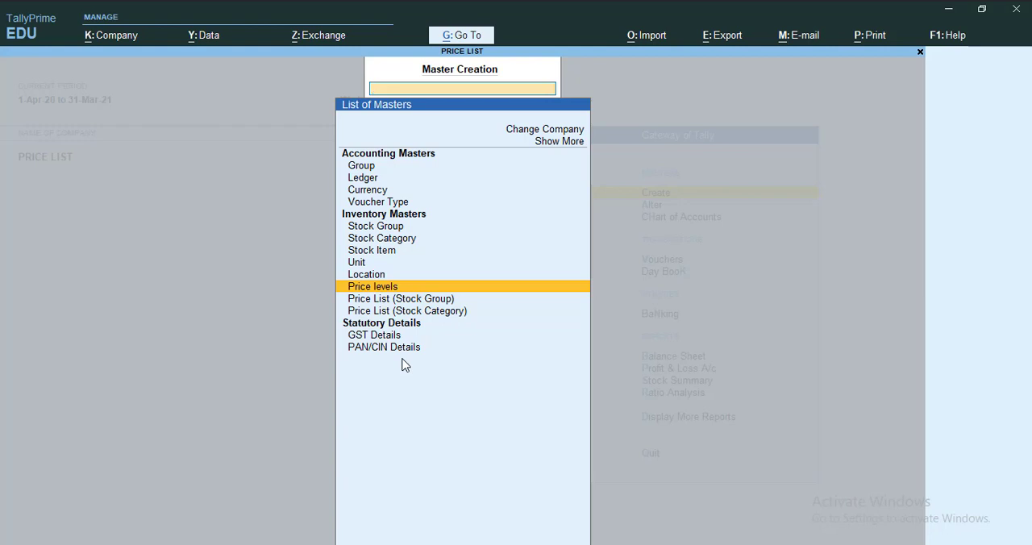
pyautogui.press('Escape')
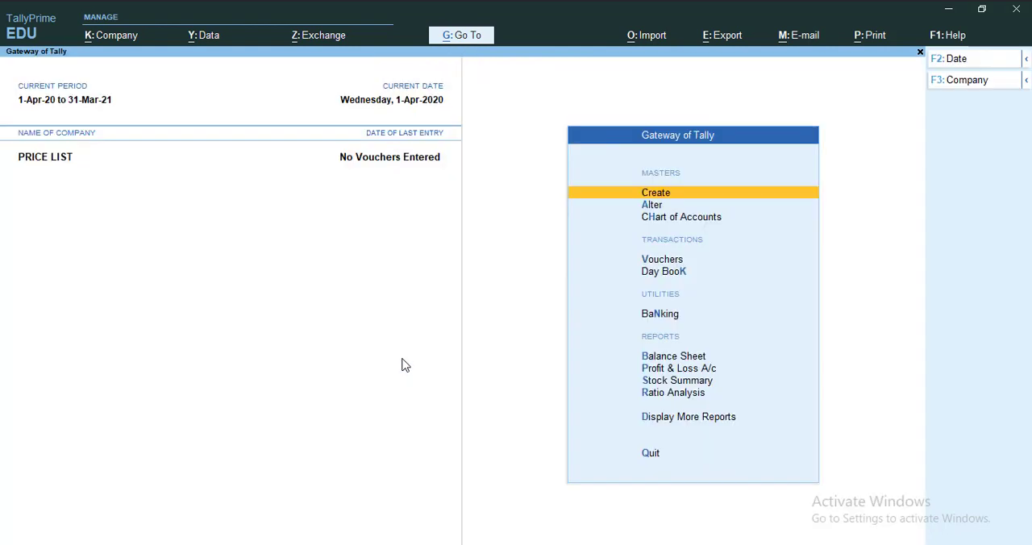
# Start a new purchase voucher, leaving the supplier invoice number and date blank
pyautogui.press('Escape')
pyautogui.press('Escape')
pyautogui.press('v')
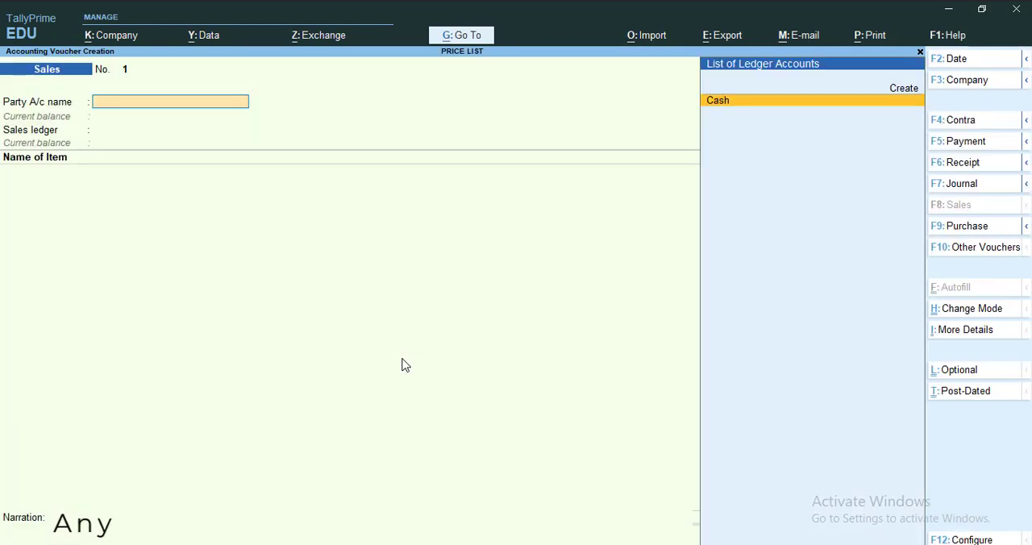
pyautogui.click(972, 230)
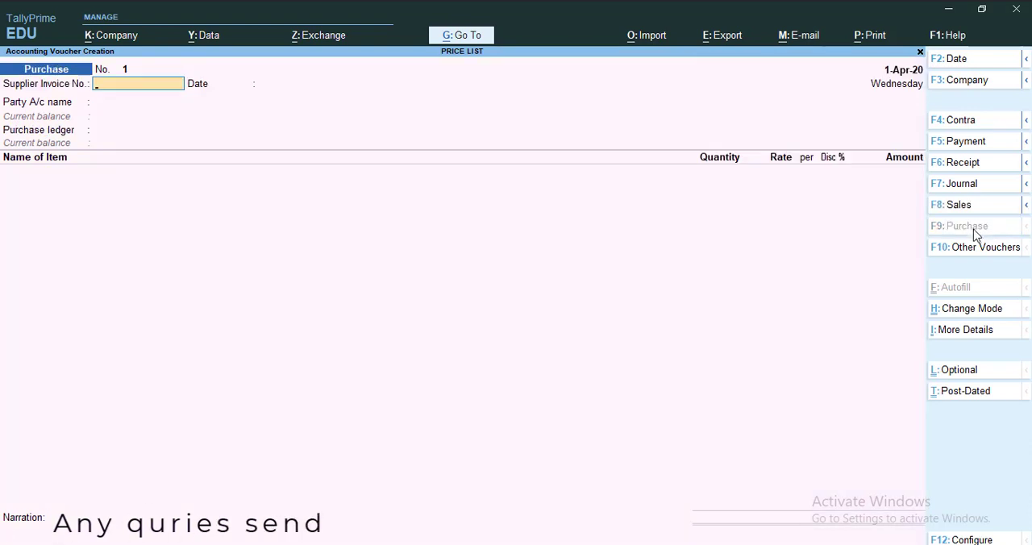
pyautogui.press('Return')
pyautogui.press('Return')
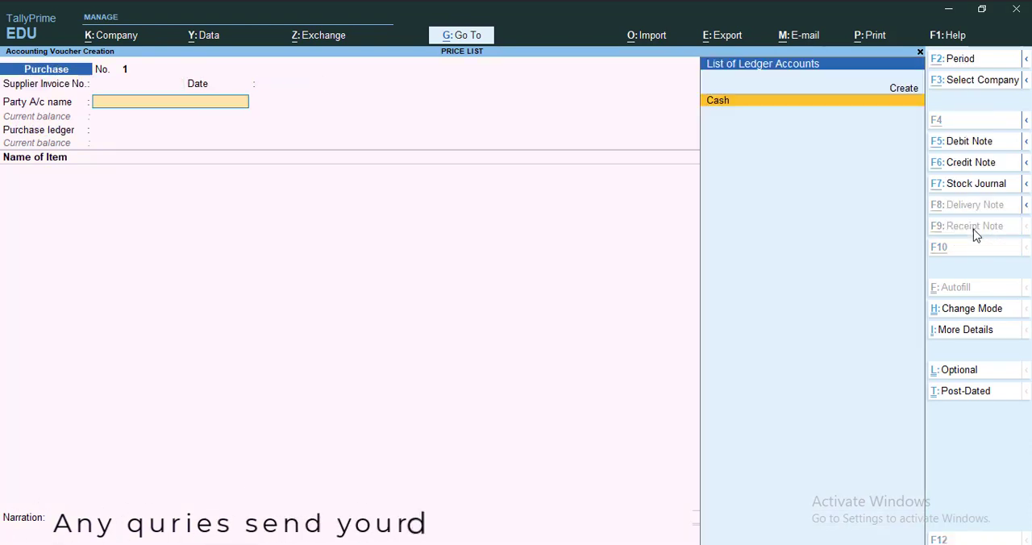
# Create the party ledger Rr & CO under Sundry Creditors and accept the voucher's party and receipt details without entries
pyautogui.hotkey('alt', 'c')
pyautogui.write('Rr & CO')
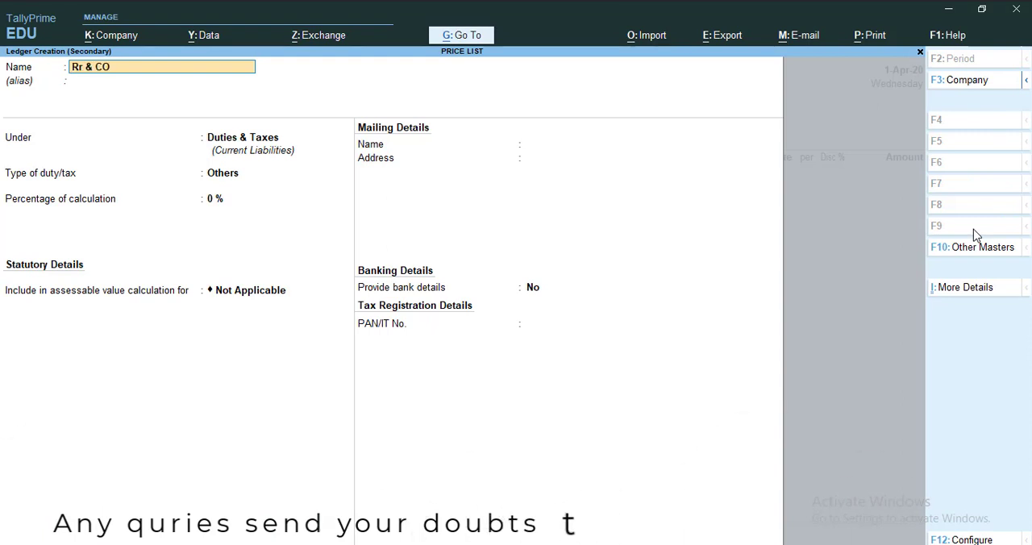
pyautogui.press('Return')
pyautogui.write('SUNDRY CRED')
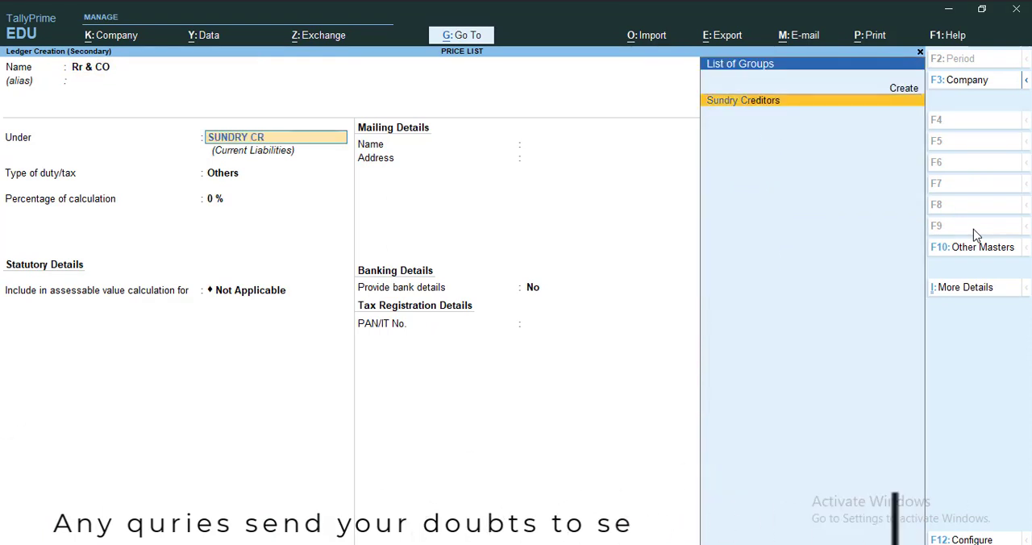
pyautogui.press('Return')
pyautogui.press('Return')
pyautogui.press('Return')
pyautogui.press('ctrl')
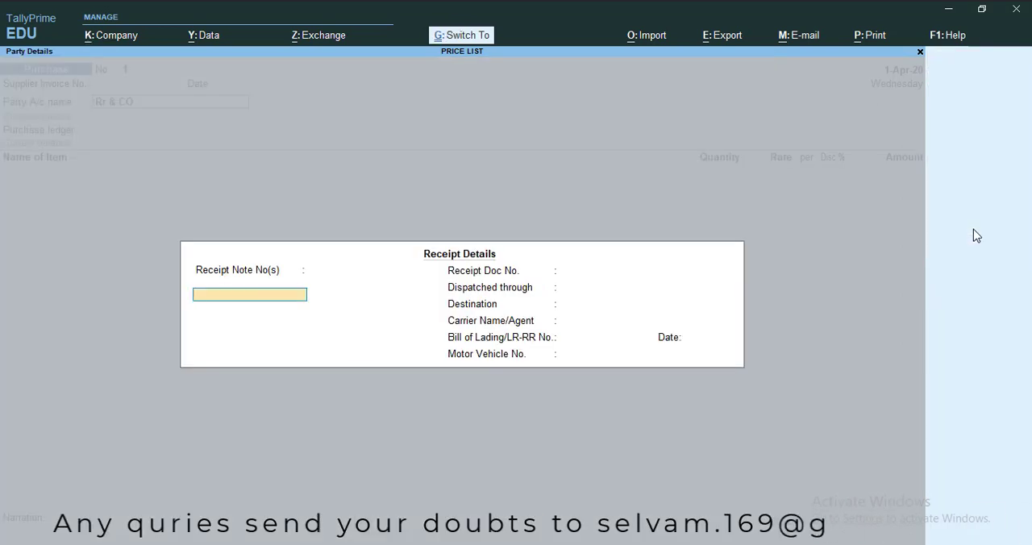
pyautogui.press('BackSpace')
pyautogui.hotkey('ctrl', 'a')
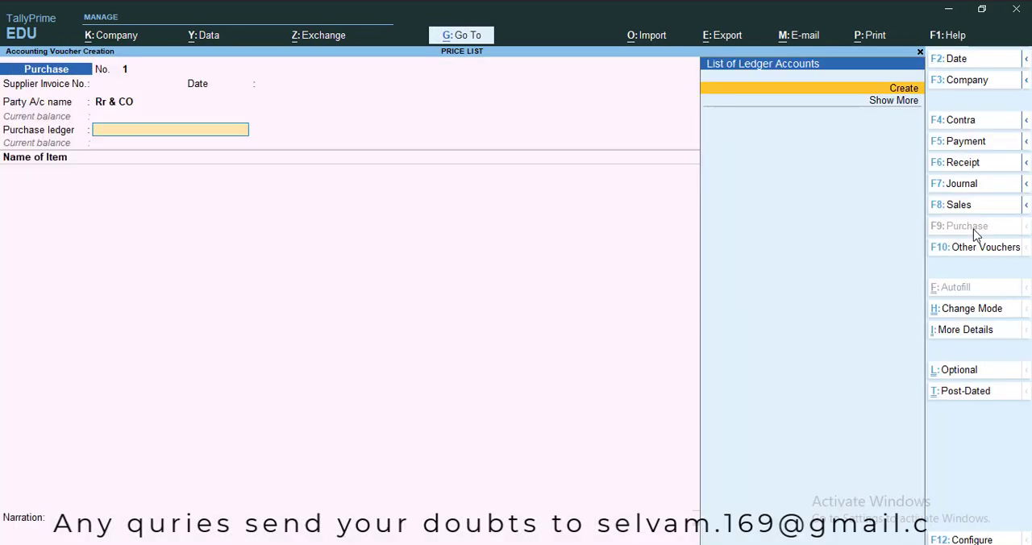
# Create the purchase ledger PURCHASE under Purchase Accounts, with ledger type Not Applicable, and use it in the voucher
pyautogui.hotkey('alt', 'c')
pyautogui.write('PURCHASE')
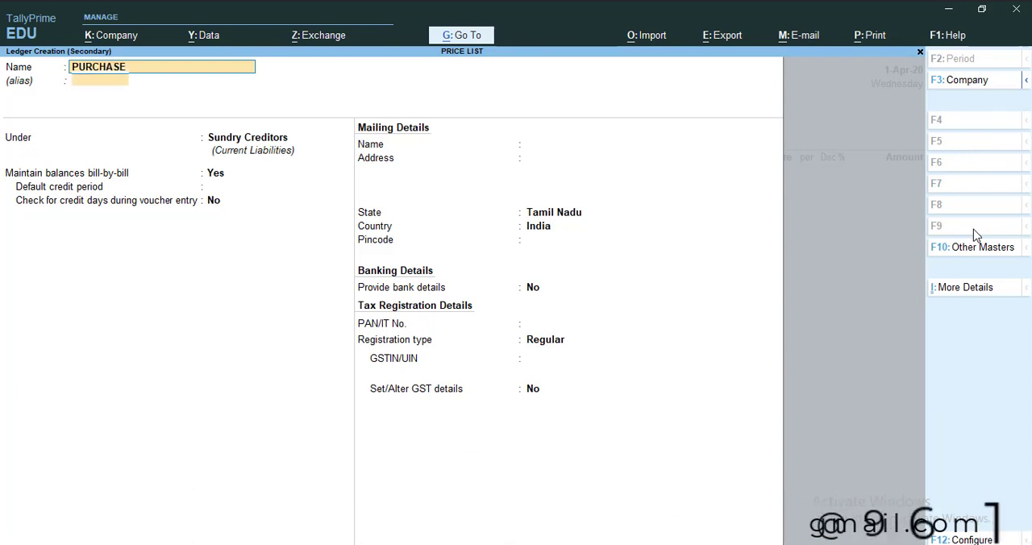
pyautogui.press('Return')
pyautogui.press('Return')
pyautogui.write('PURC')
pyautogui.press('Return')
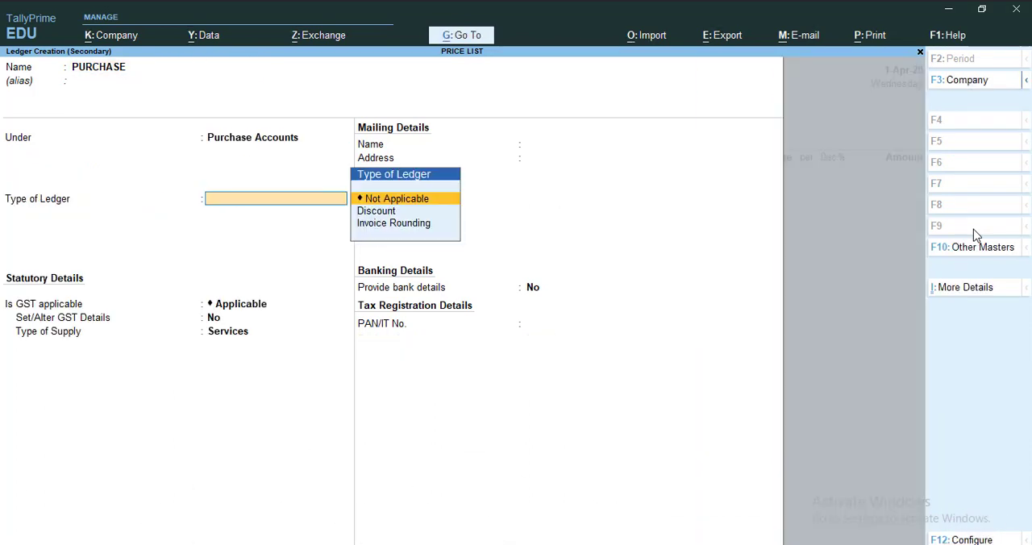
pyautogui.press('Return')
pyautogui.press('Return')
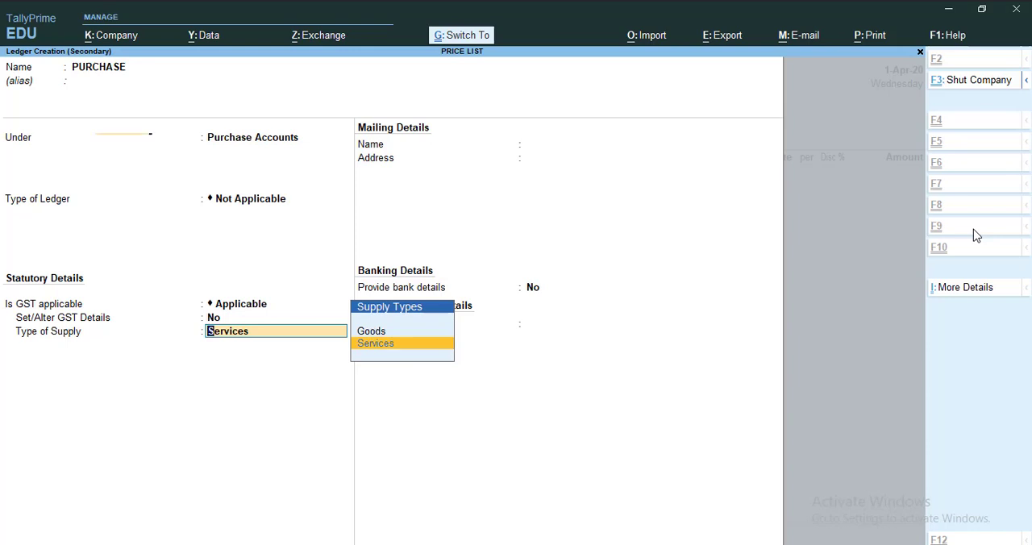
pyautogui.hotkey('ctrl', 'a')
pyautogui.press('ctrl')
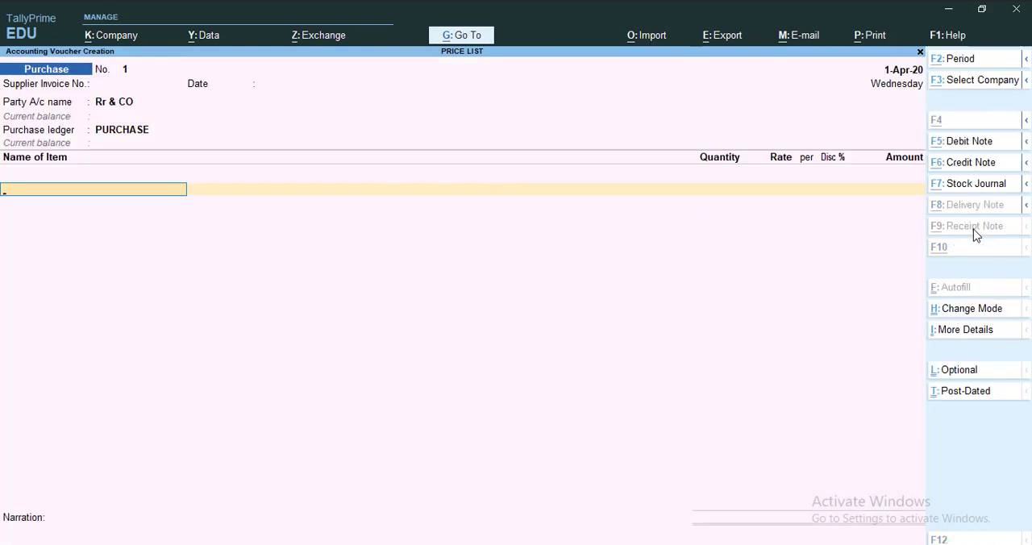
# Begin creating a stock item named MOUSE from the voucher's first item line
pyautogui.hotkey('alt', 'c')
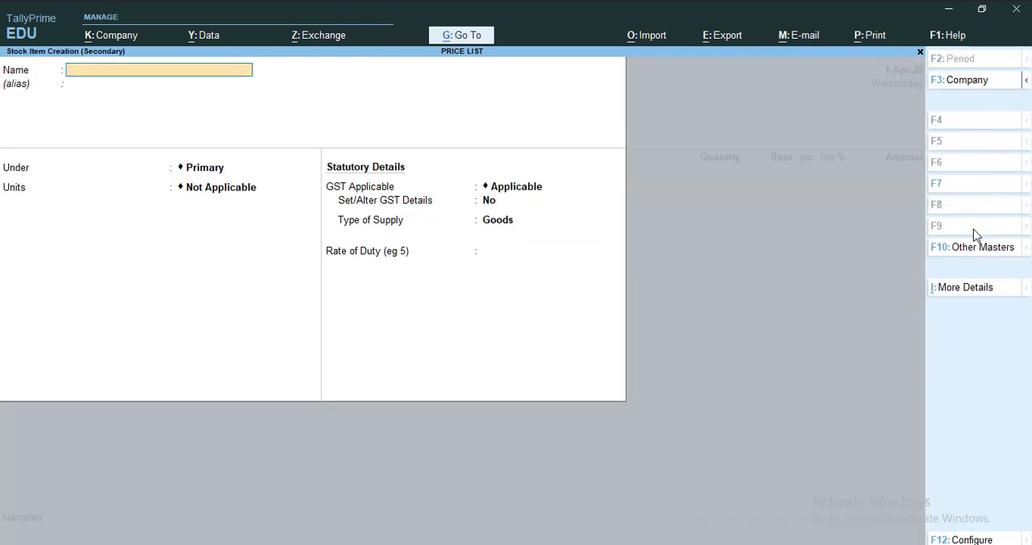
pyautogui.write('MOUSE')
pyautogui.press('Return')
# Create the stock group COMPUTER SPARE under Primary and assign the MOUSE item to it
pyautogui.hotkey('alt', 'c')
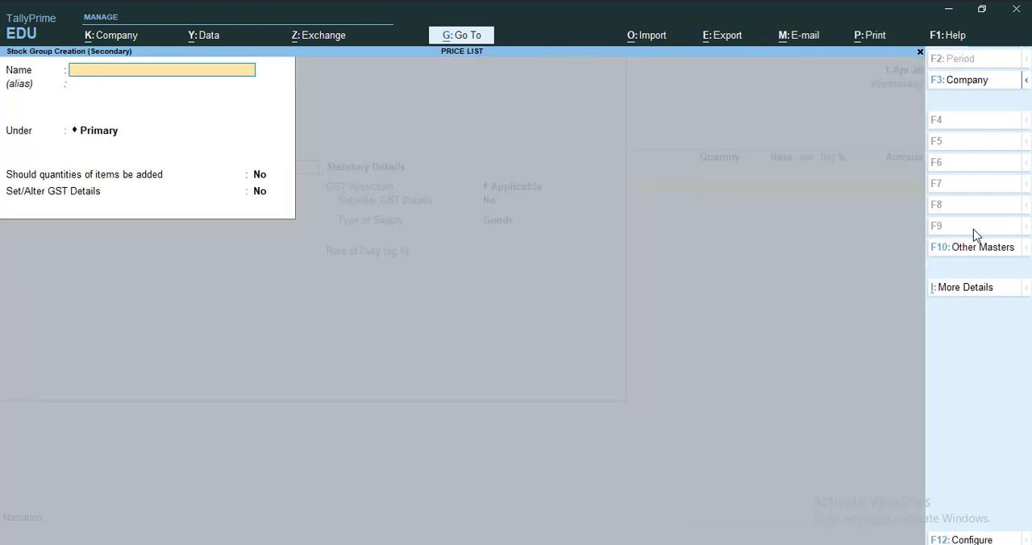
pyautogui.write('COMPUTER SAP')
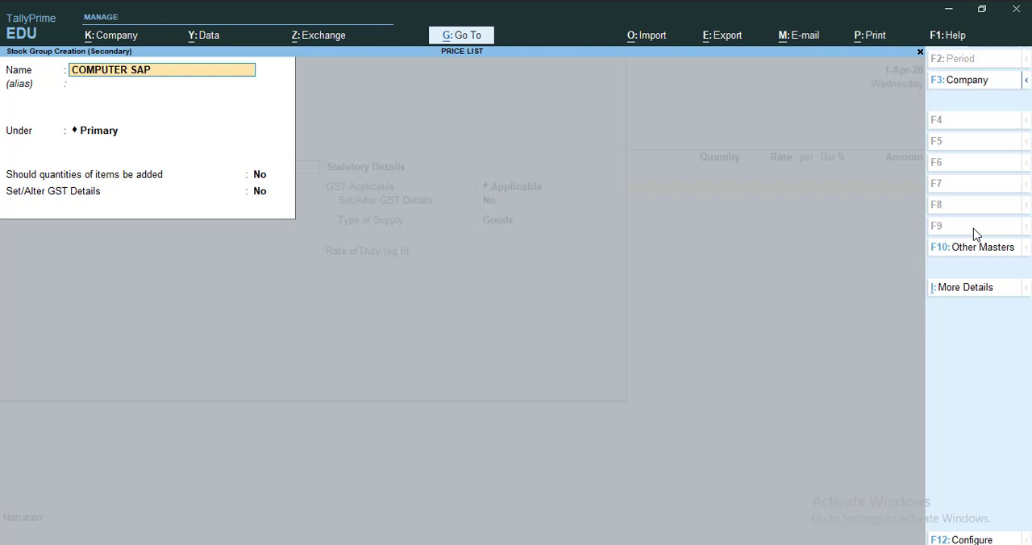
pyautogui.press('BackSpace')
pyautogui.press('BackSpace')
pyautogui.write('PARE')
pyautogui.press('Return')
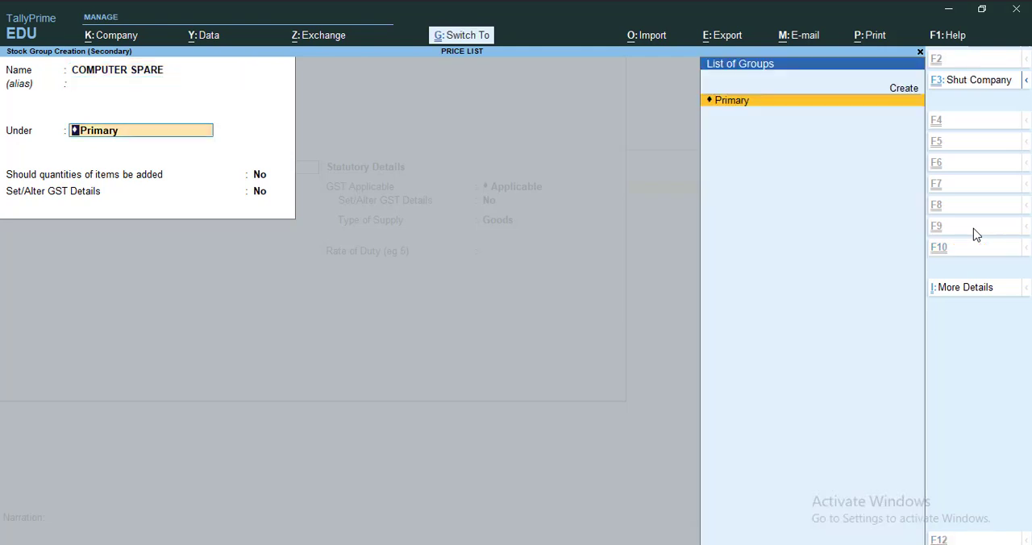
pyautogui.hotkey('ctrl', 'a')
# Create the unit NOS. with formal name NUMBER and quantity code NOS-NUMBERS for the MOUSE item, and save the item
pyautogui.hotkey('alt', 'c')
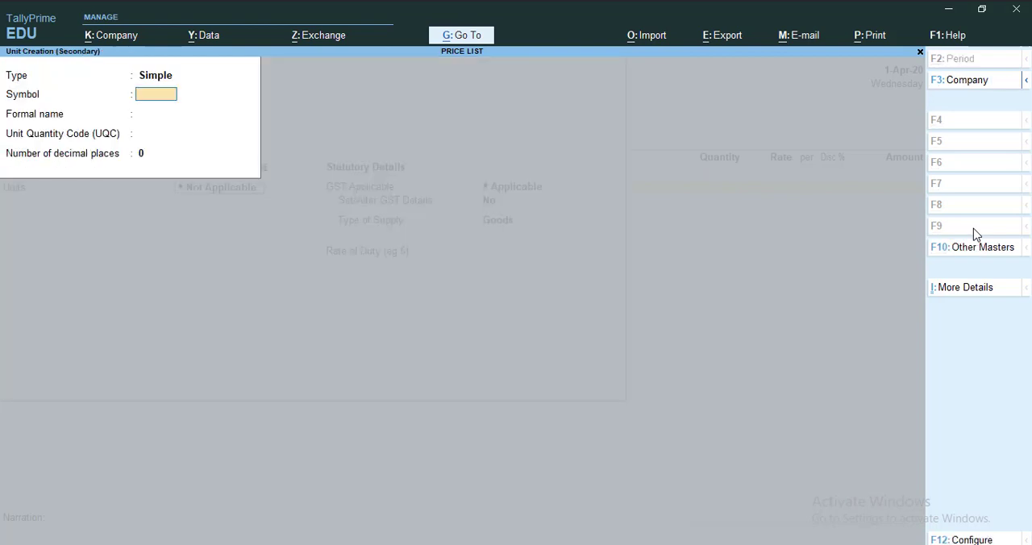
pyautogui.write('NOS.')
pyautogui.press('Return')
pyautogui.write('NUMBER')
pyautogui.press('Return')
pyautogui.write('NOS')
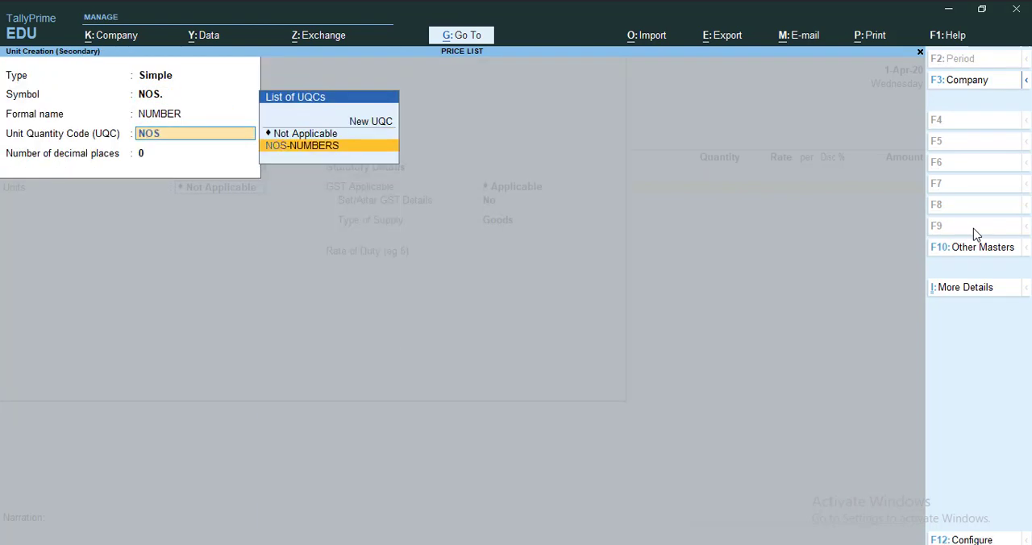
pyautogui.press('Return')
pyautogui.hotkey('ctrl', 'a')
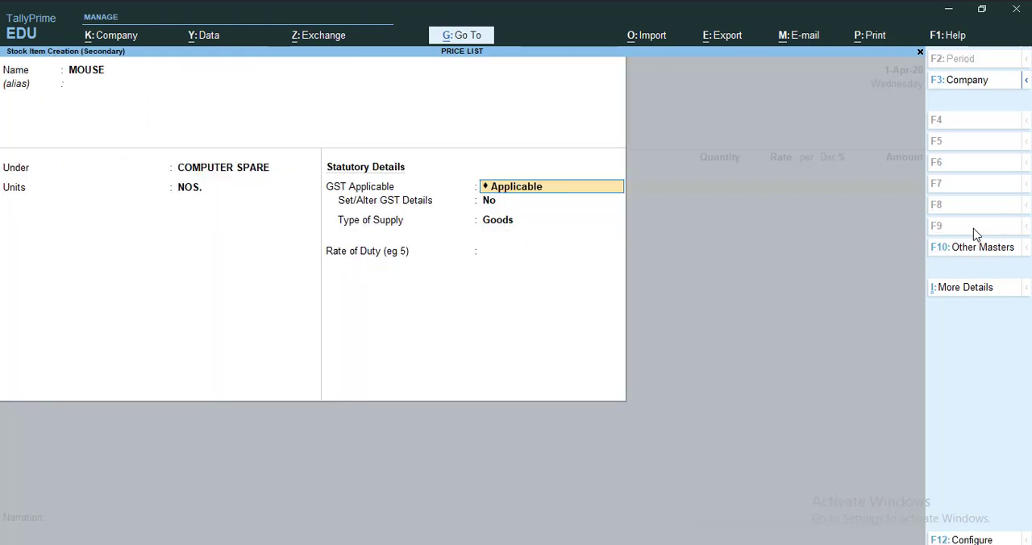
pyautogui.hotkey('ctrl', 'a')
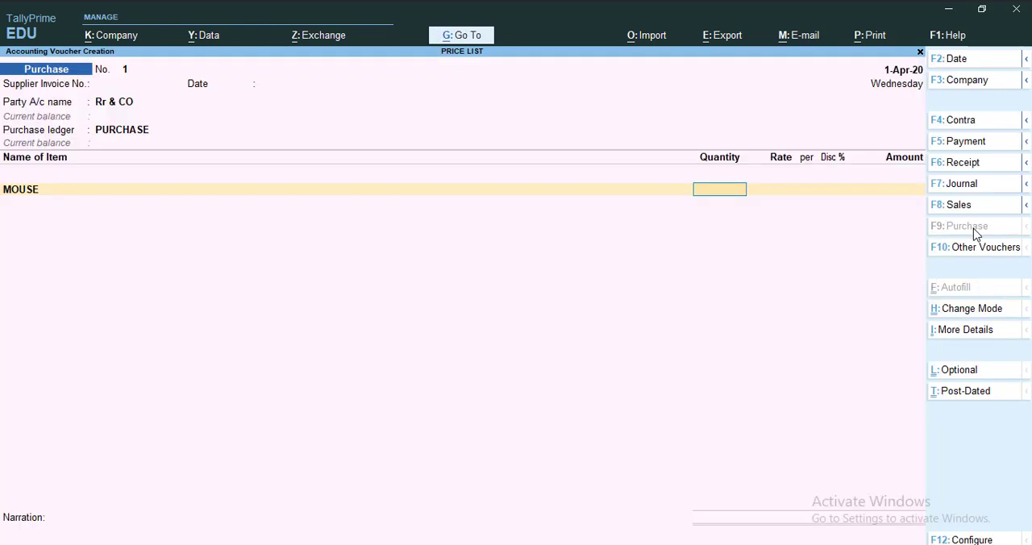
# Enter a quantity of 100 NOS. at a rate of 100 for the MOUSE line of the purchase voucher
pyautogui.write('100')
pyautogui.press('Return')
pyautogui.write('100')
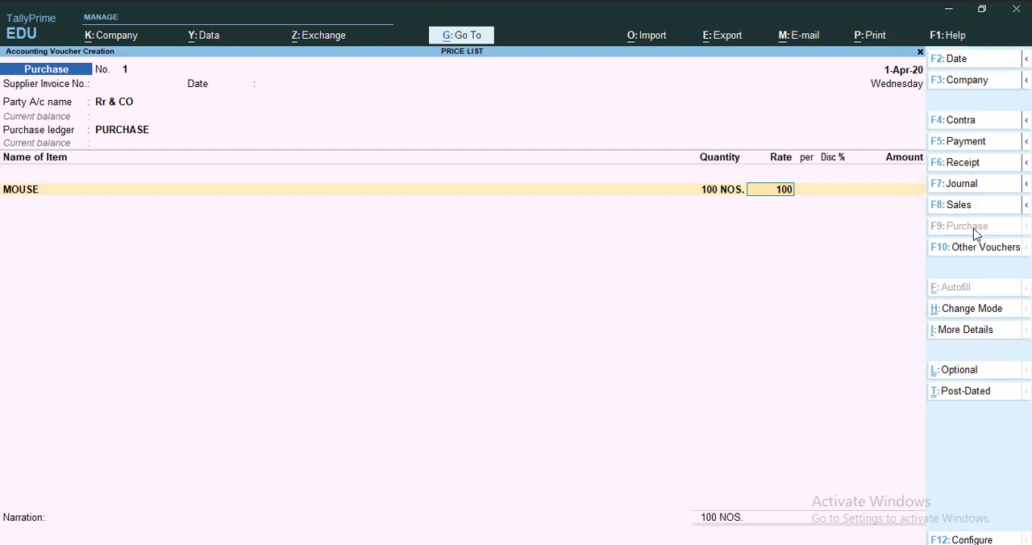
pyautogui.press('Return')
pyautogui.press('Return')
pyautogui.press('Return')
pyautogui.press('Return')
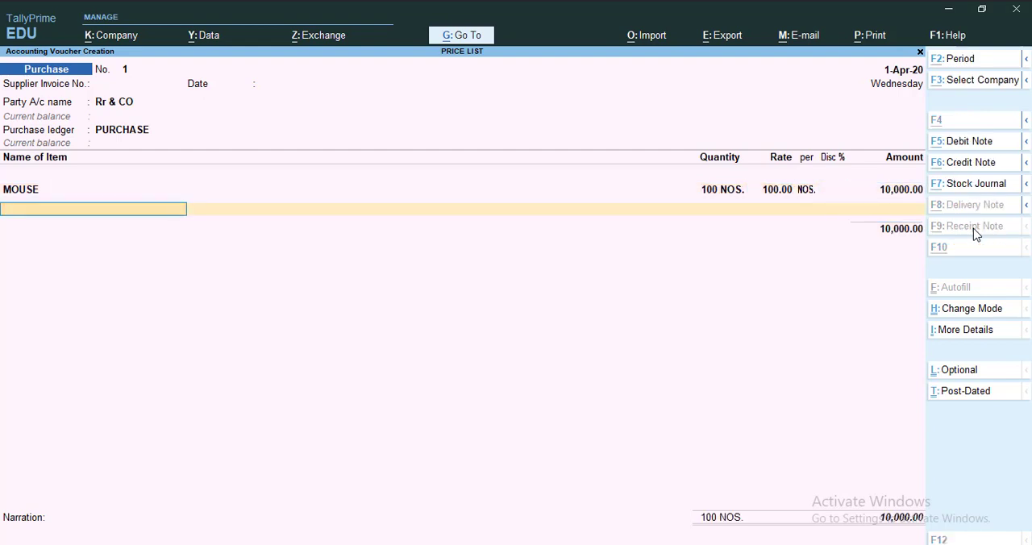
# Create the stock item KEYBOARD under COMPUTER SPARE with unit NOS. from the voucher's second item line, and save it
pyautogui.hotkey('alt', 'c')
pyautogui.write('KEYBOARD')
pyautogui.press('Return')
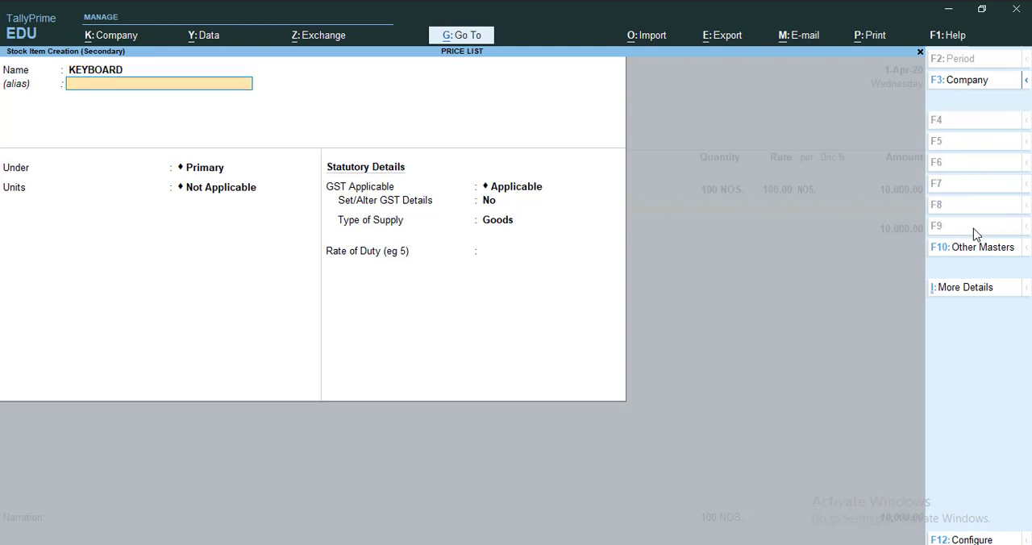
pyautogui.press('Return')
pyautogui.press('Down')
pyautogui.press('Return')
pyautogui.press('Down')
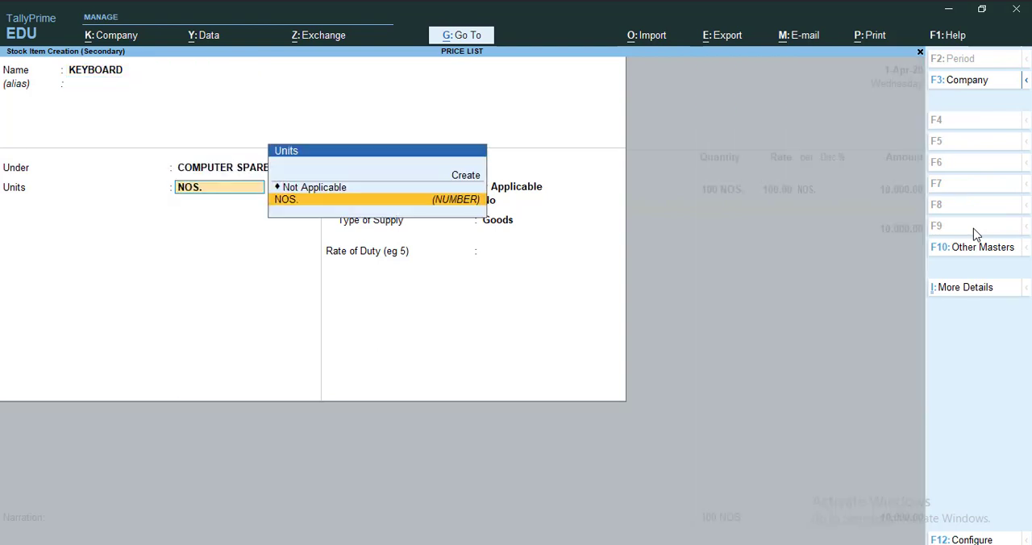
pyautogui.press('Return')
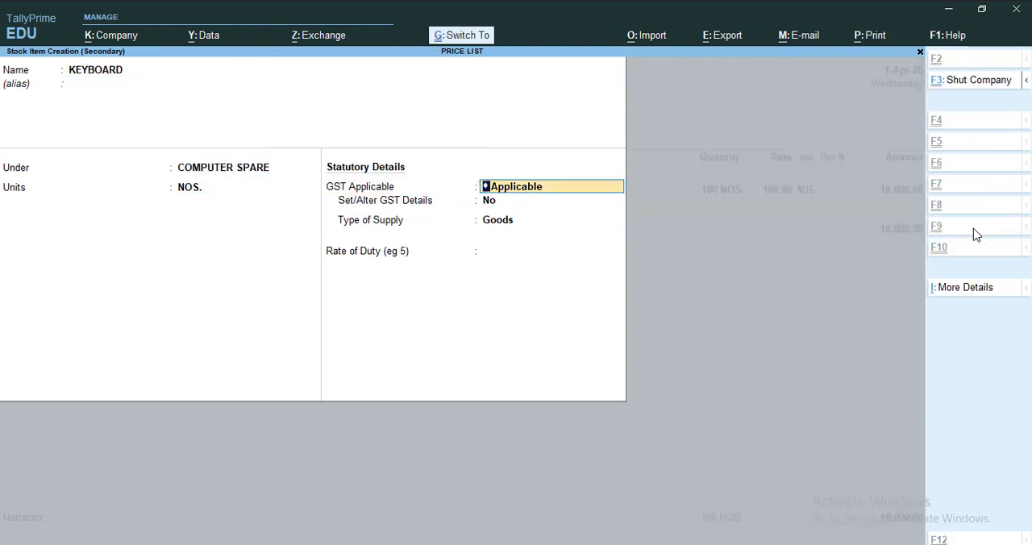
pyautogui.hotkey('ctrl', 'a')
# Enter a quantity of 100 NOS. at a rate of 200 for the KEYBOARD line
pyautogui.write('100')
pyautogui.press('Return')
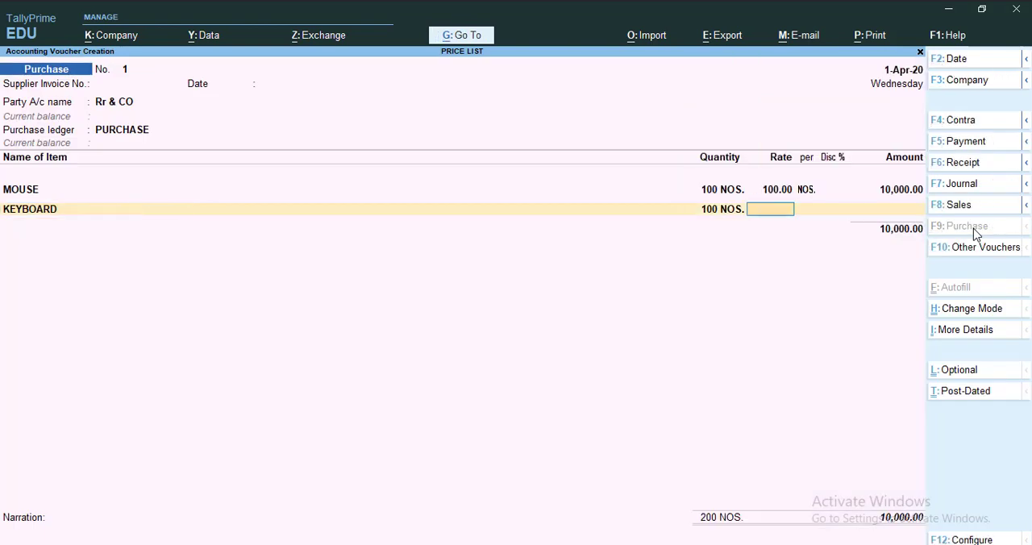
pyautogui.write('200')
pyautogui.press('Return')
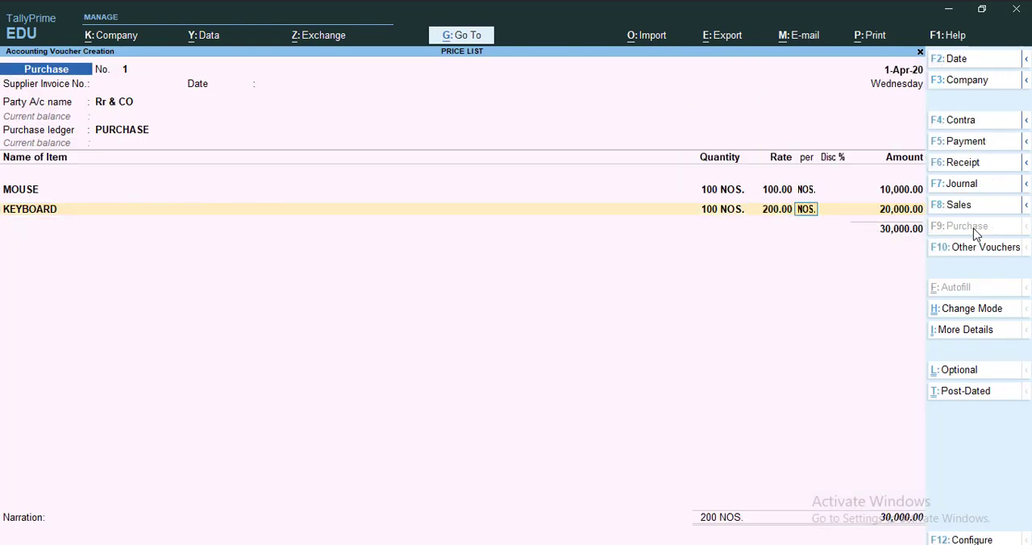
pyautogui.press('ctrl')
pyautogui.press('Return')
pyautogui.press('Return')
pyautogui.press('Return')
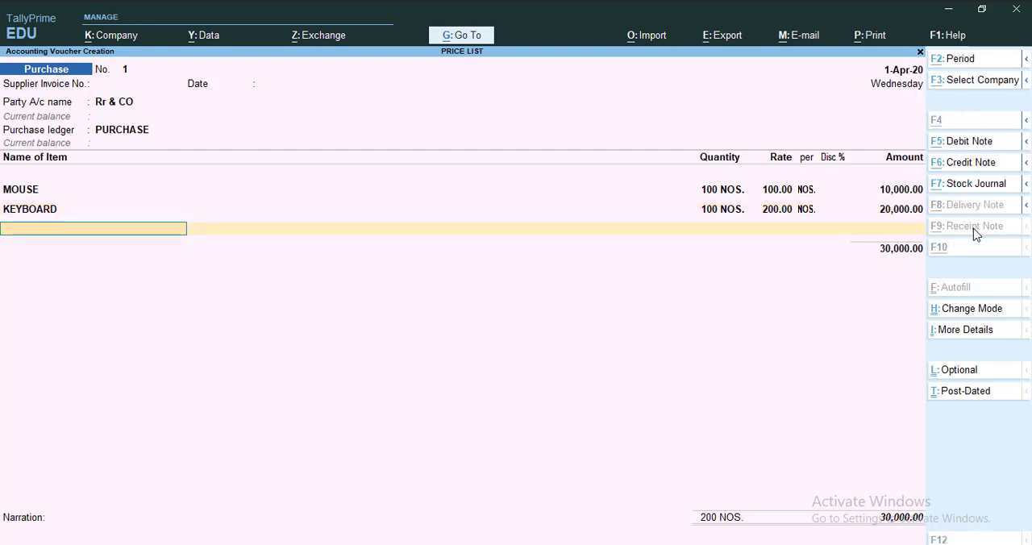
# Create the stock item WEB CAM under COMPUTER SPARE with unit NOS. from the voucher's third item line, and save it
pyautogui.hotkey('alt', 'c')
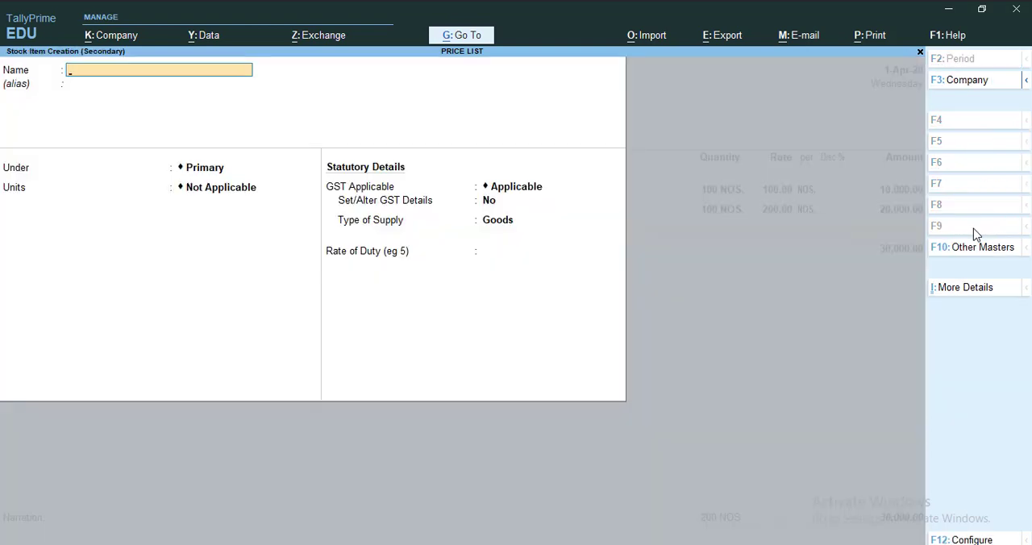
pyautogui.write('WEB CAM')
pyautogui.press('Return')
pyautogui.press('Down')
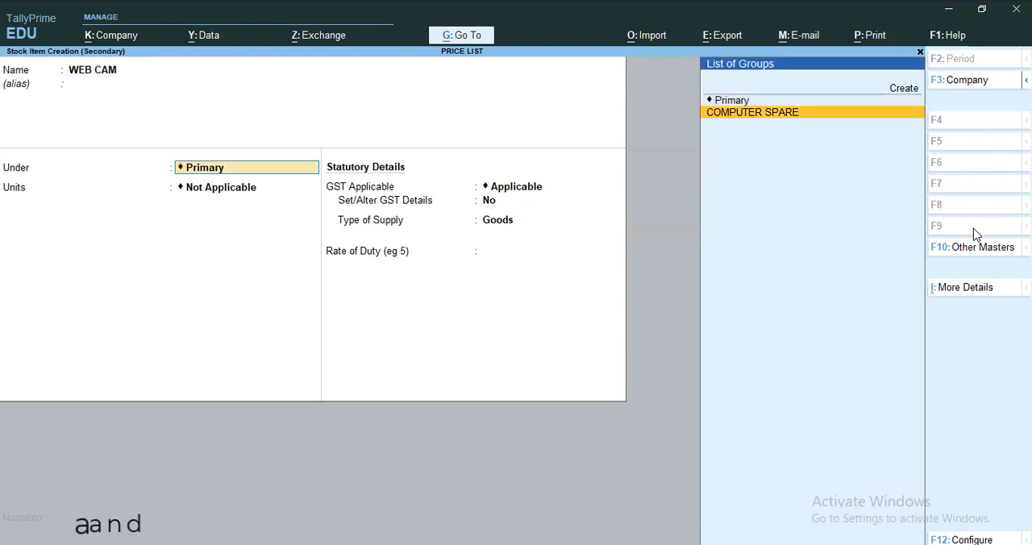
pyautogui.press('Return')
pyautogui.press('Down')
pyautogui.press('Return')
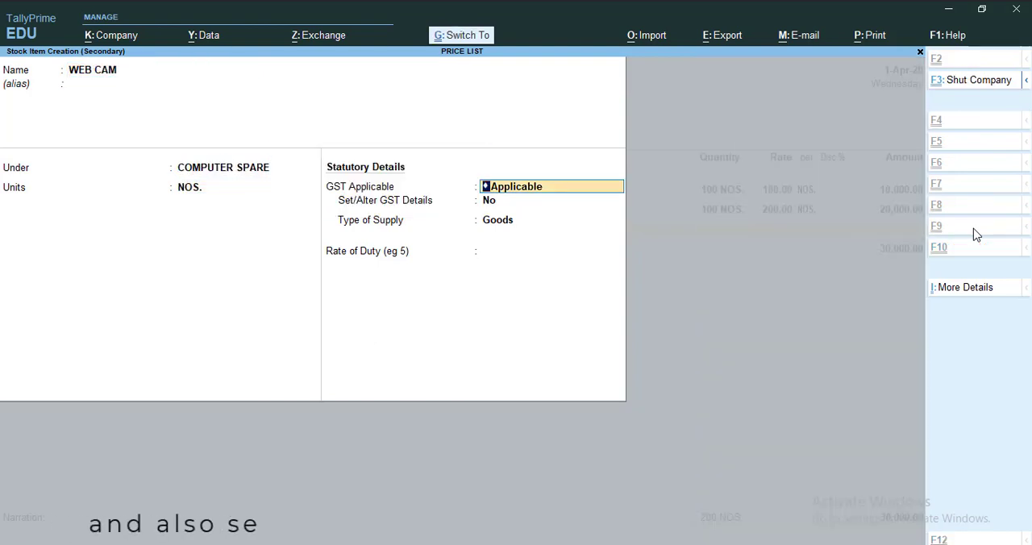
pyautogui.hotkey('ctrl', 'a')
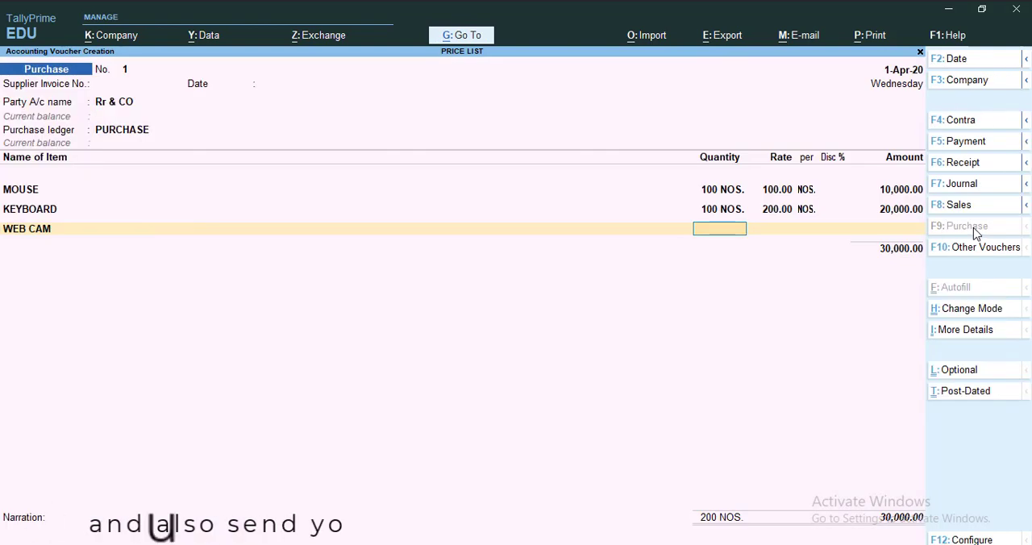
# Enter 50 NOS. at a rate of 700 for the WEB CAM line, then save the purchase voucher and leave voucher entry
pyautogui.write('50')
pyautogui.press('Return')
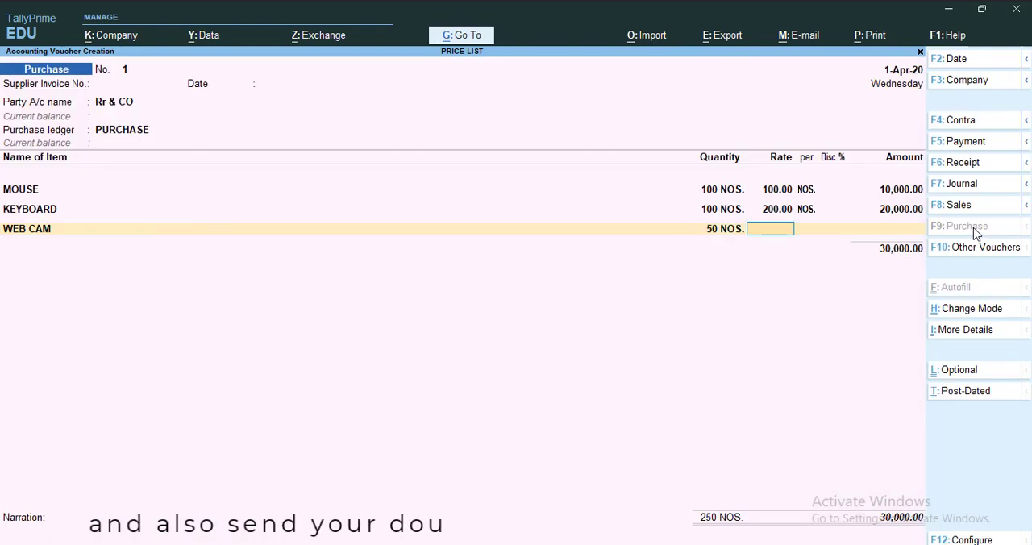
pyautogui.write('700')
pyautogui.press('Return')
pyautogui.press('ctrl')
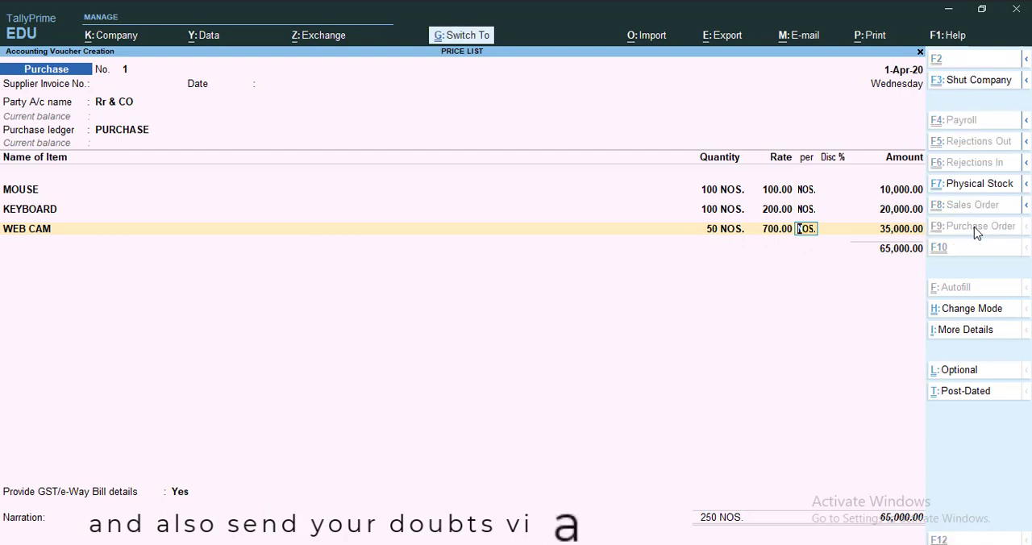
pyautogui.hotkey('ctrl', 'a')
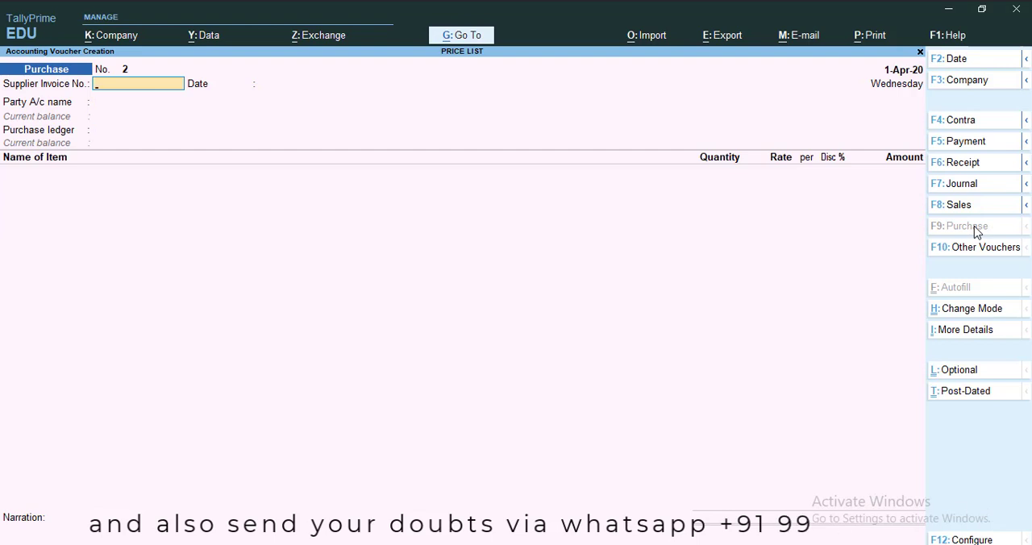
pyautogui.press('Escape')
pyautogui.press('y')
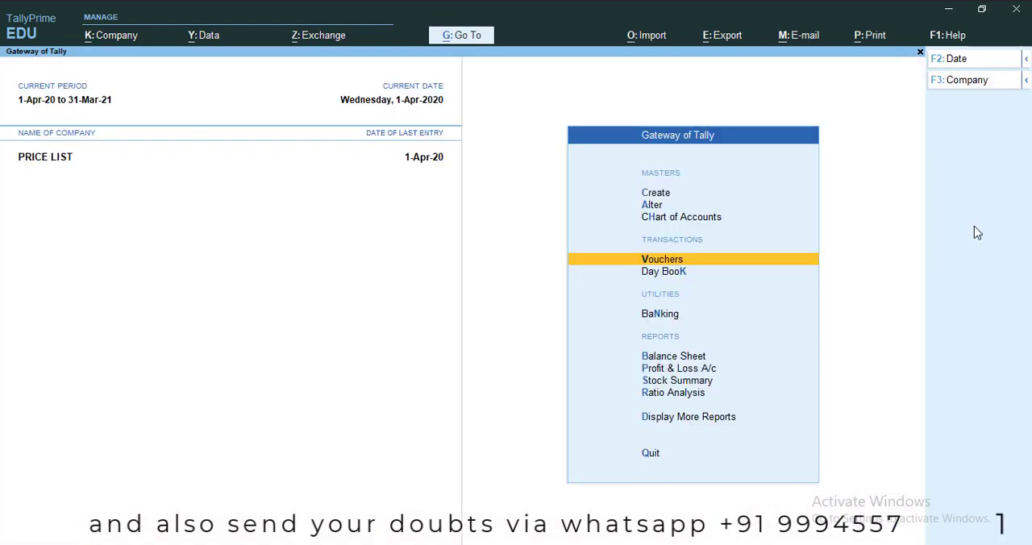
# Open the company price levels for creation and enter REGULAR CUSTOMER as the first level
pyautogui.press('Up')
pyautogui.press('Up')
pyautogui.press('Up')
pyautogui.press('Return')
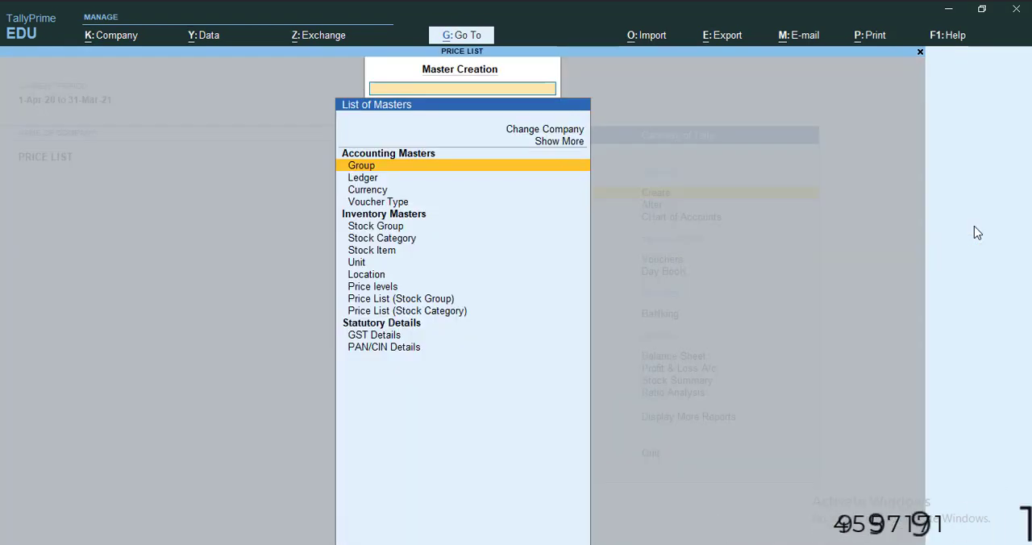
pyautogui.press('Down')
pyautogui.press('Down')
pyautogui.press('Down')
pyautogui.press('Down')
pyautogui.press('Down')
pyautogui.press('Down')
pyautogui.press('Down')
pyautogui.press('Down')
pyautogui.press('Down')
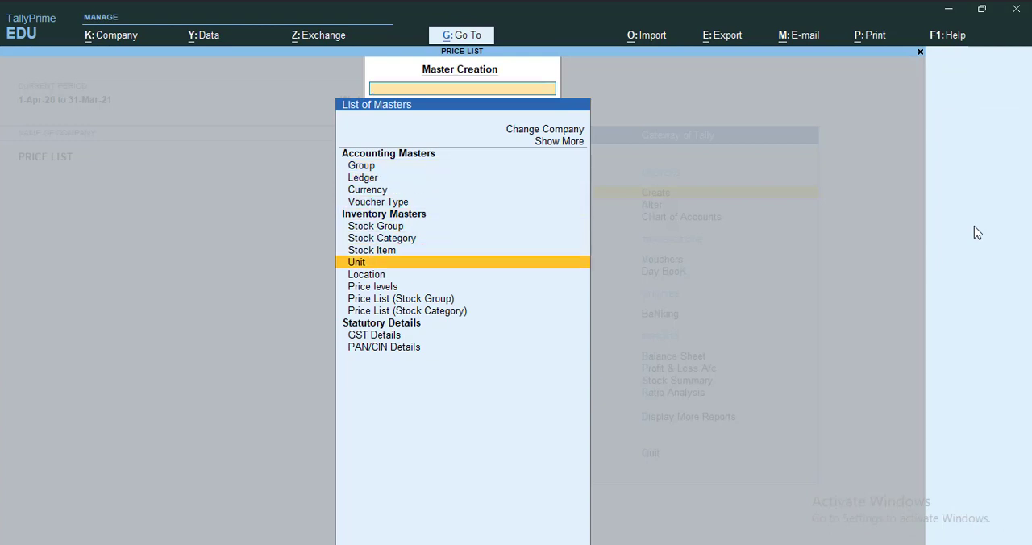
pyautogui.press('Return')
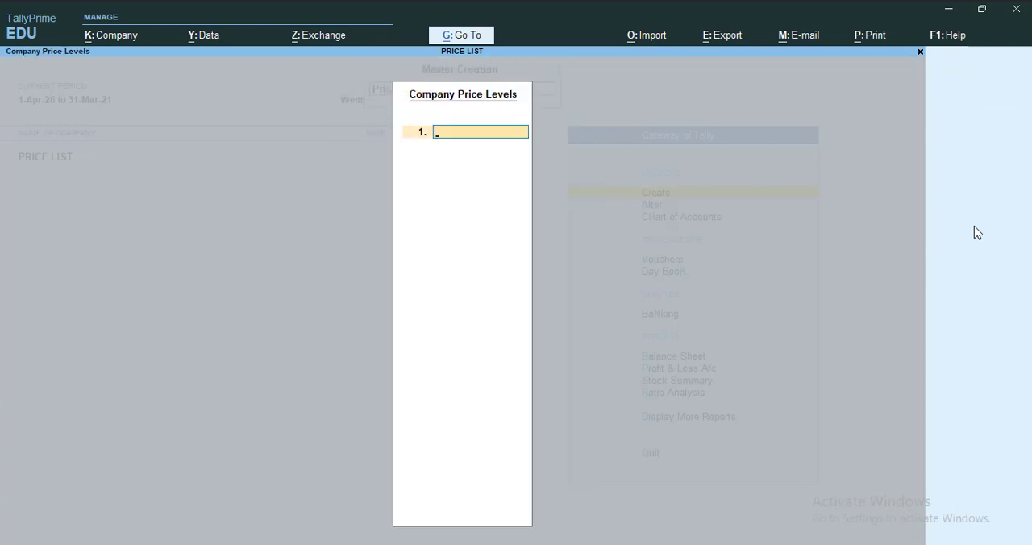
pyautogui.write('C')
pyautogui.press('BackSpace')
pyautogui.write('REGULAR CUSTOMER')
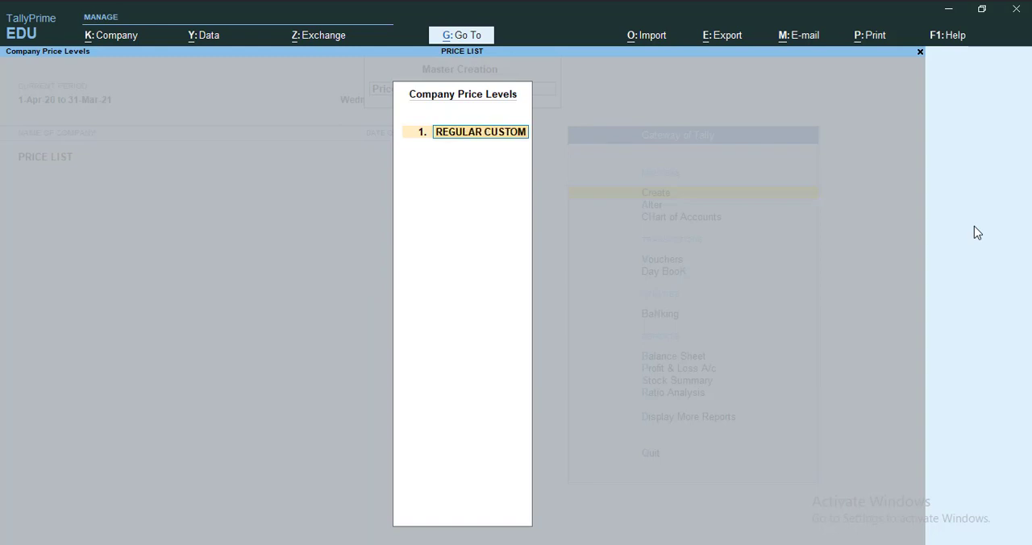
# Add RETAILER as the second company price level and save the price levels
pyautogui.press('Return')
pyautogui.write('RETAILER')
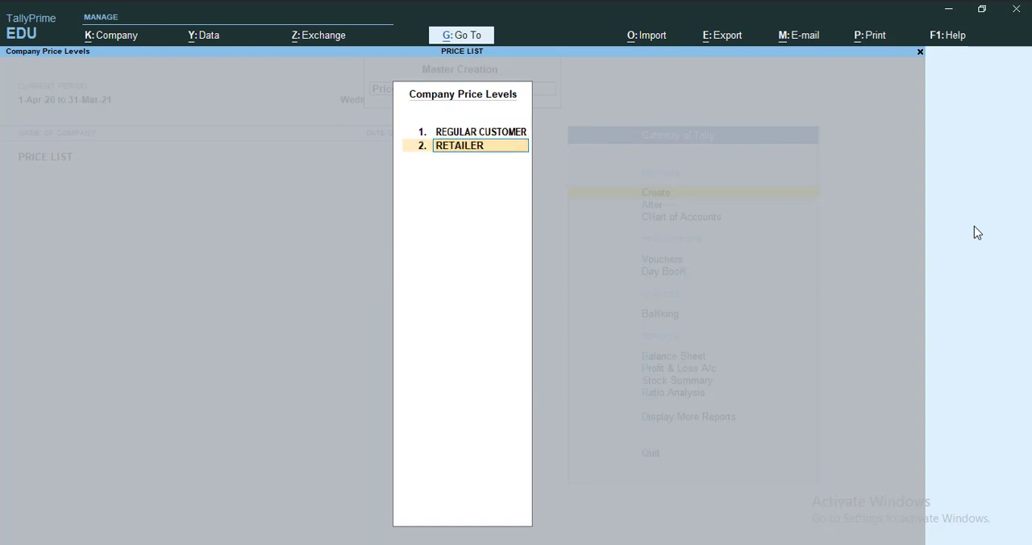
pyautogui.press('Return')
pyautogui.press('ctrl')
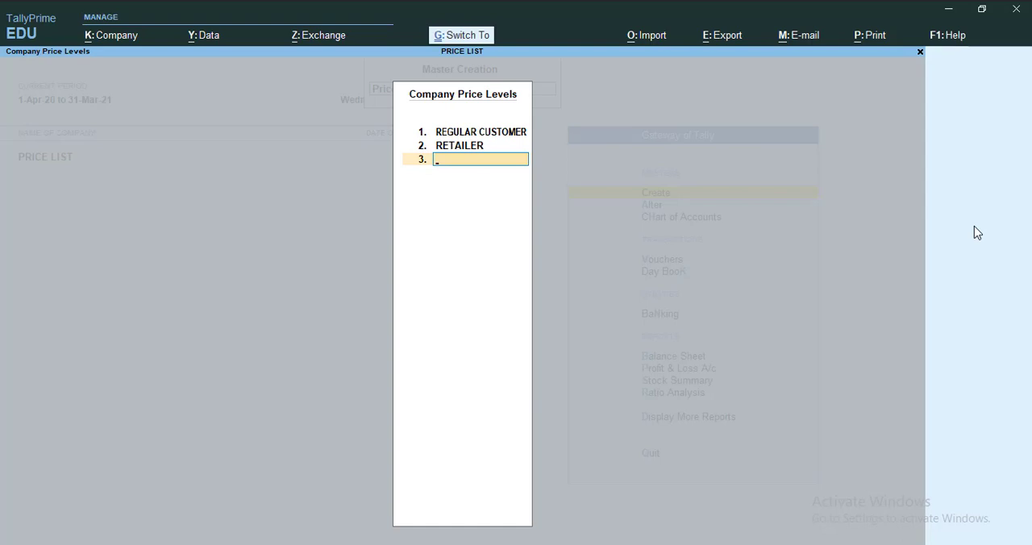
pyautogui.hotkey('ctrl', 'a')
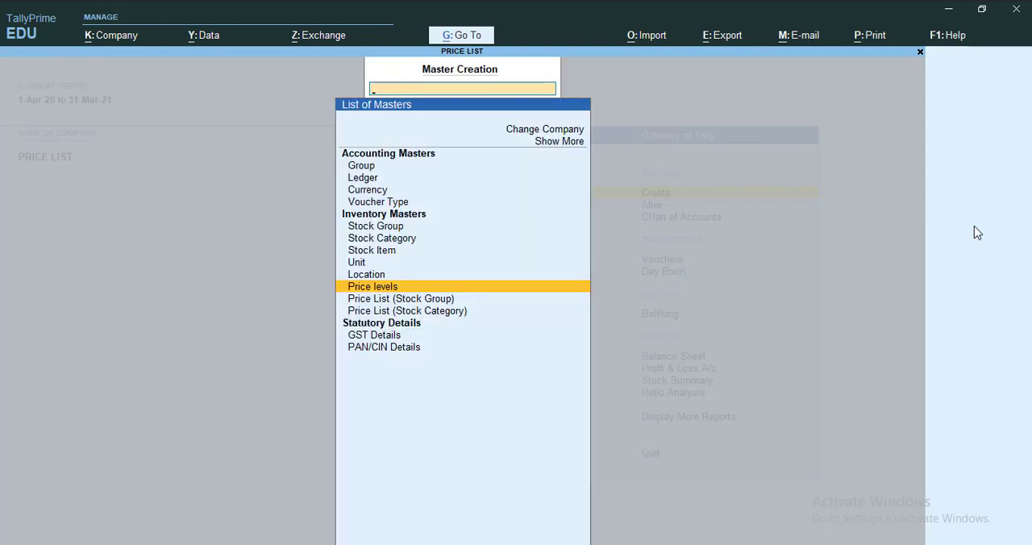
# Start a stock group price list for COMPUTER SPARE at the REGULAR CUSTOMER level, applicable from 1-Apr-20
pyautogui.press('Down')
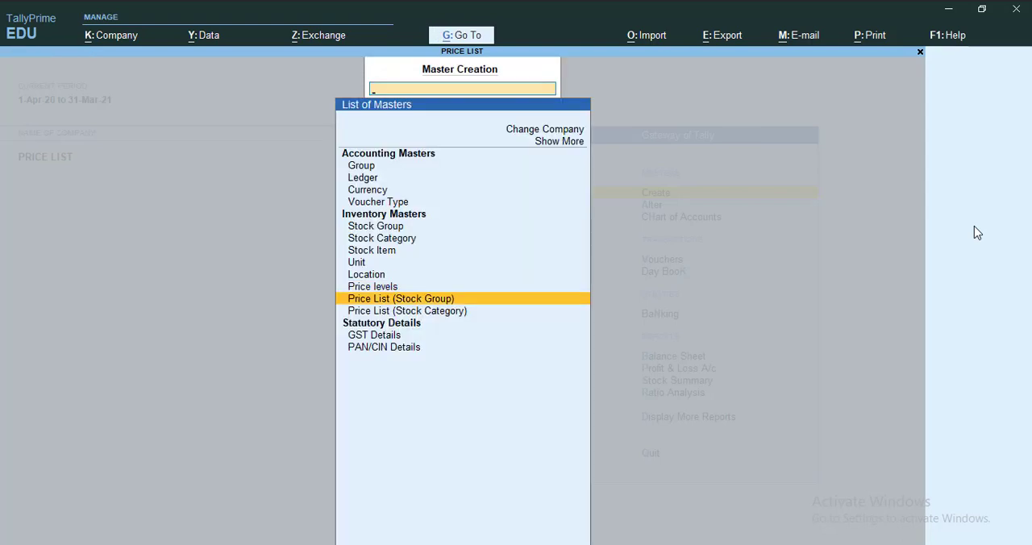
pyautogui.press('Return')
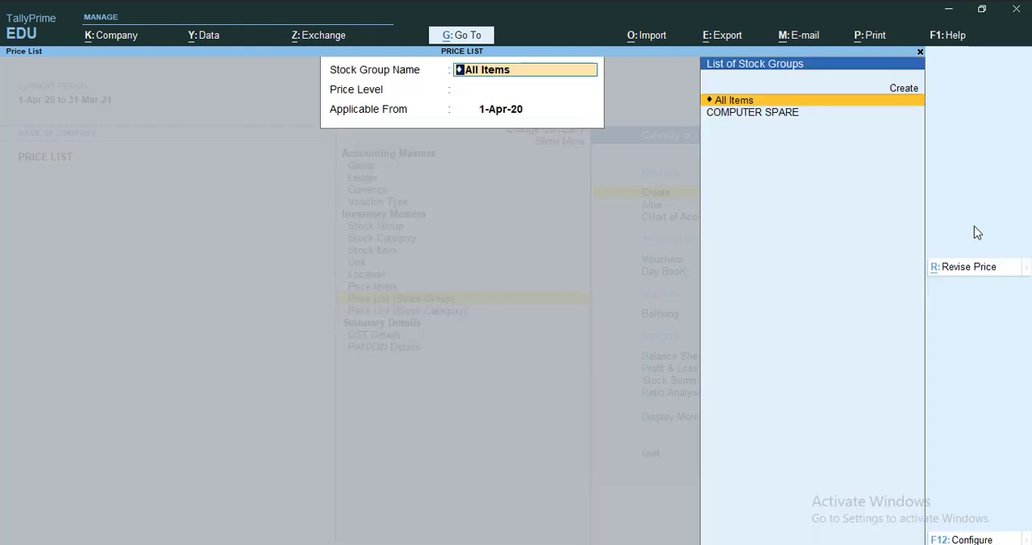
pyautogui.press('Down')
pyautogui.press('Return')
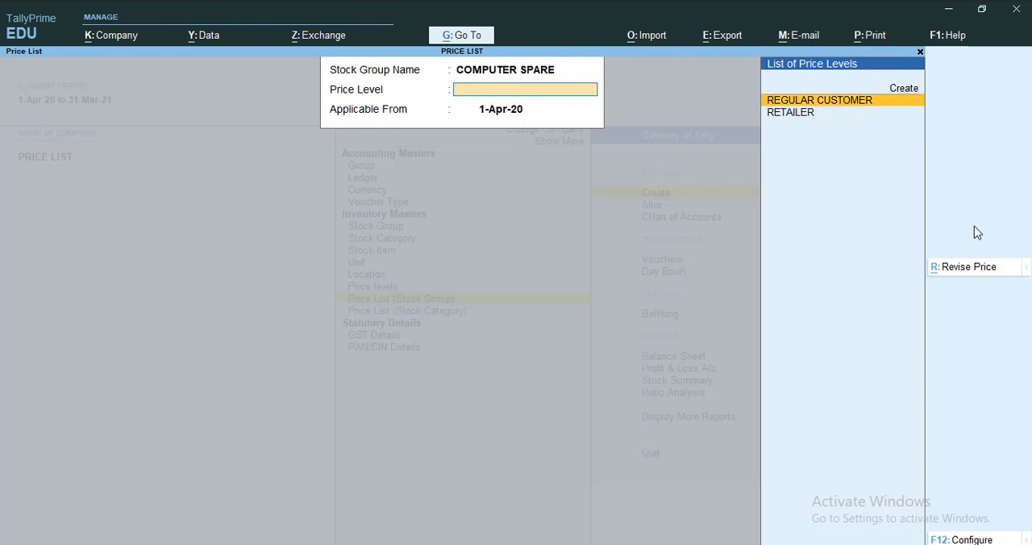
pyautogui.press('Return')
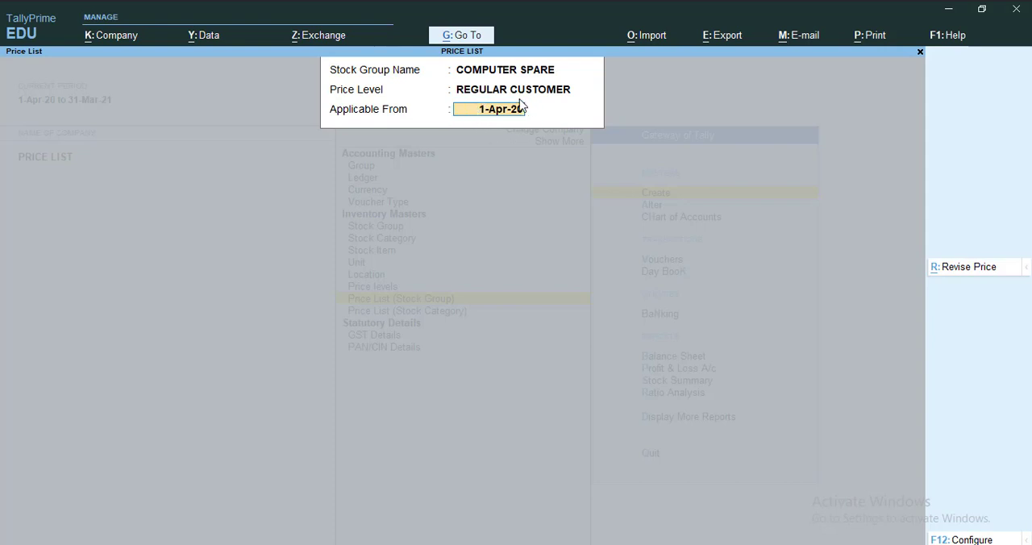
pyautogui.press('Return')
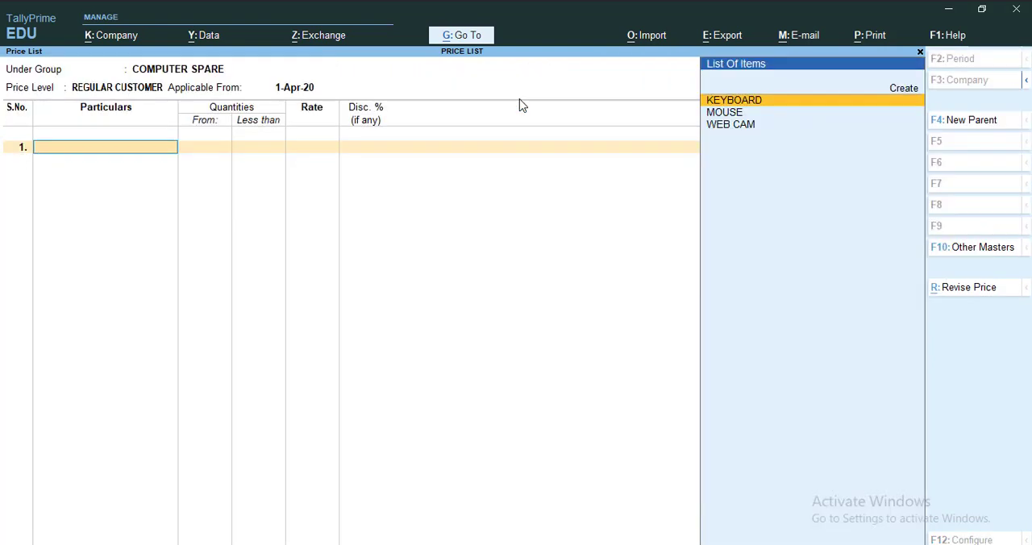
# Add KEYBOARD to the price list with a rate of 300 and 5% discount for quantities less than 5 NOS
pyautogui.press('Return')
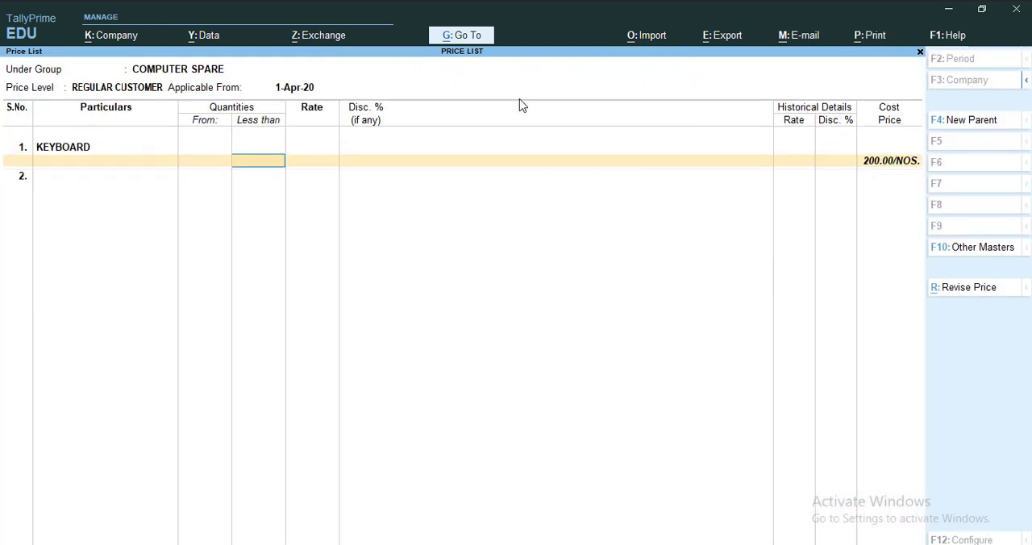
pyautogui.write('5')
pyautogui.press('Return')
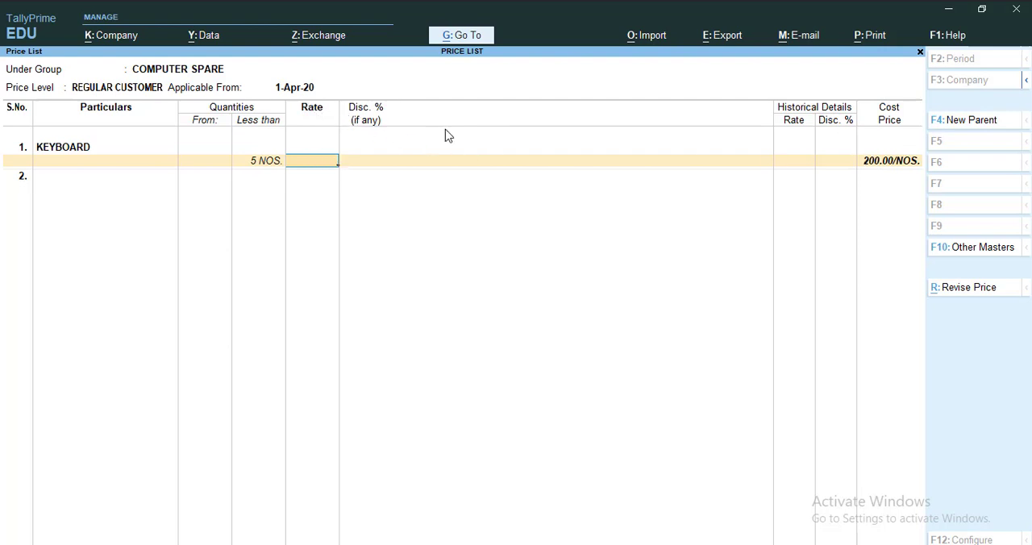
pyautogui.write('300')
pyautogui.press('Return')
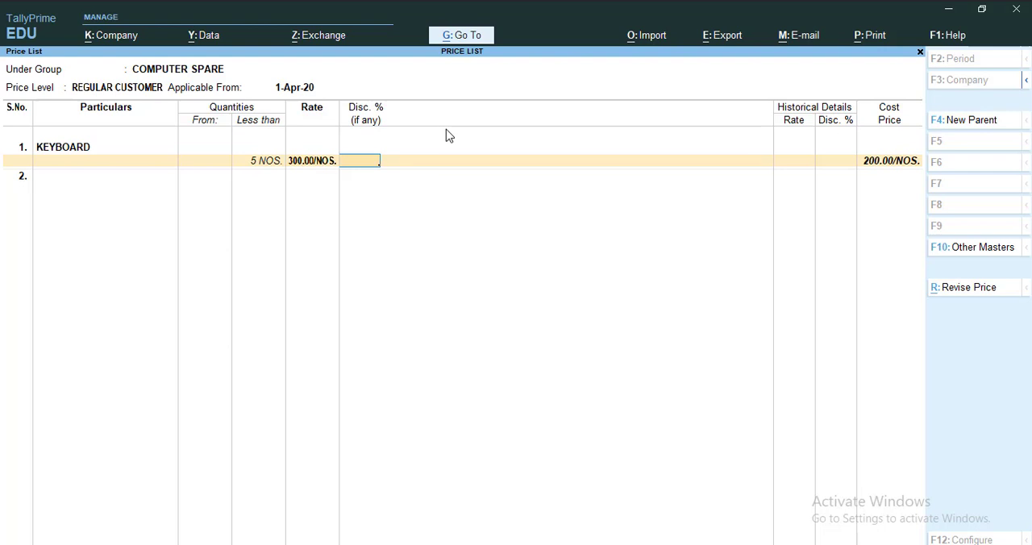
pyautogui.write('5')
pyautogui.press('Return')
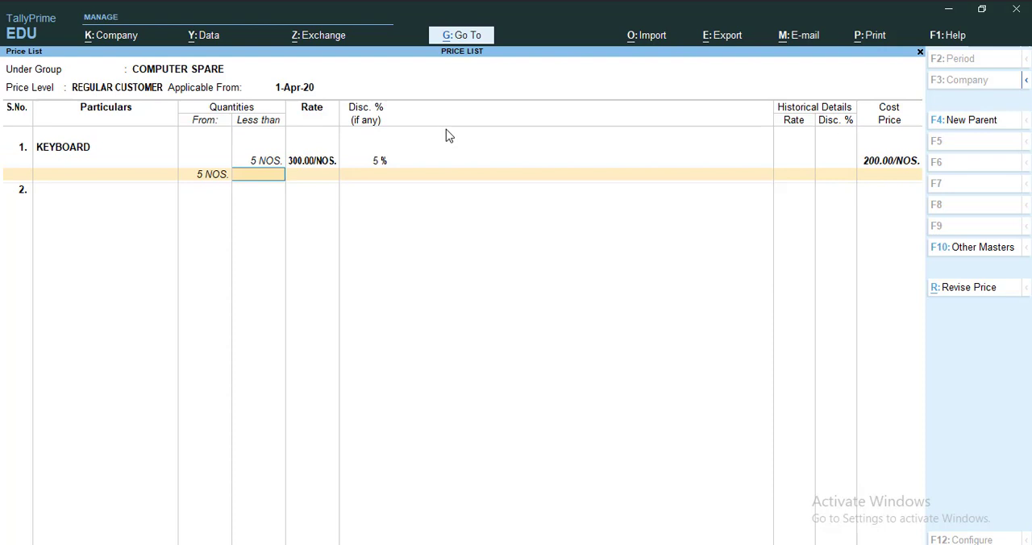
# Set KEYBOARD's second slab, from 5 to less than 10 NOS., to a rate of 300 with 7.5% discount
pyautogui.write('10')
pyautogui.press('Return')
pyautogui.write('300')
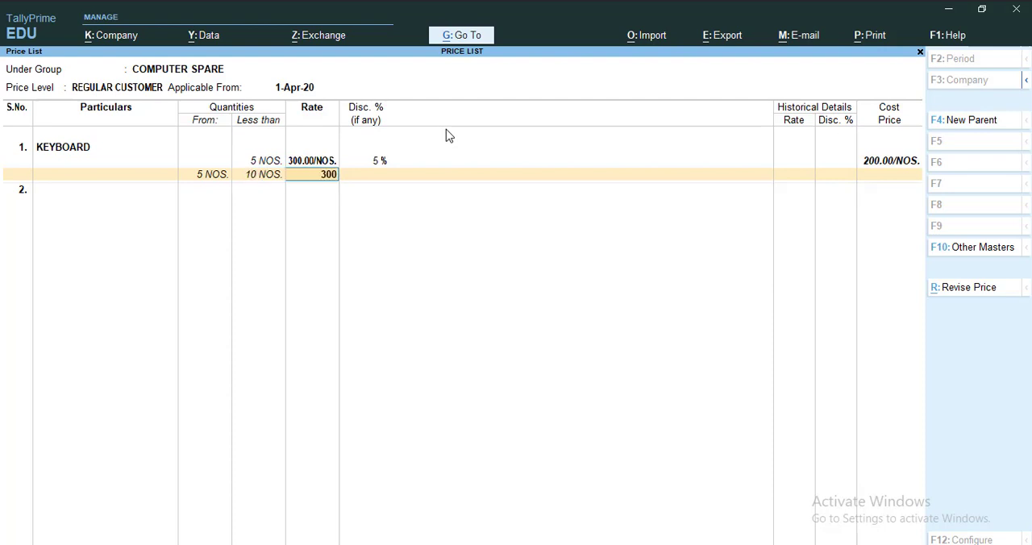
pyautogui.press('Return')
pyautogui.write('7.5')
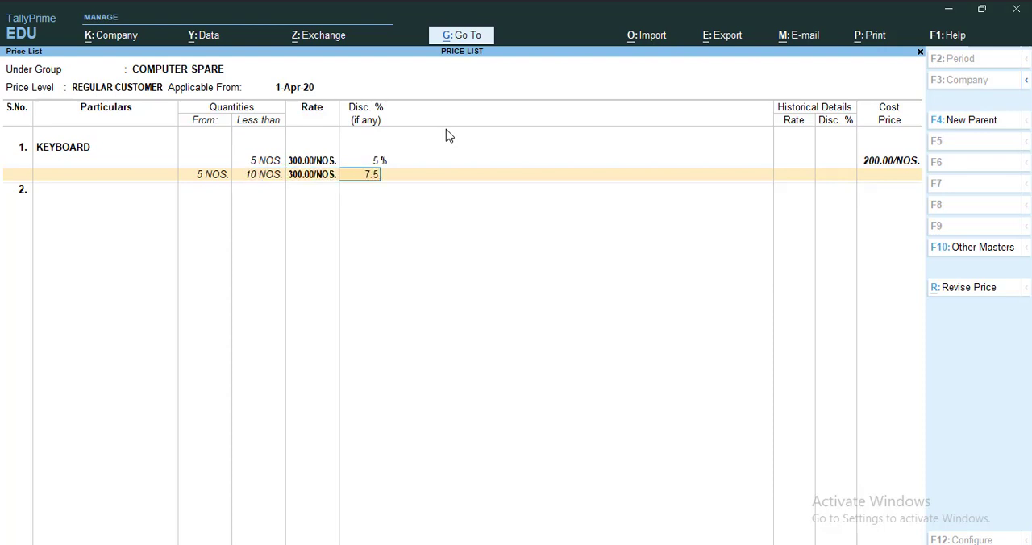
pyautogui.press('Return')
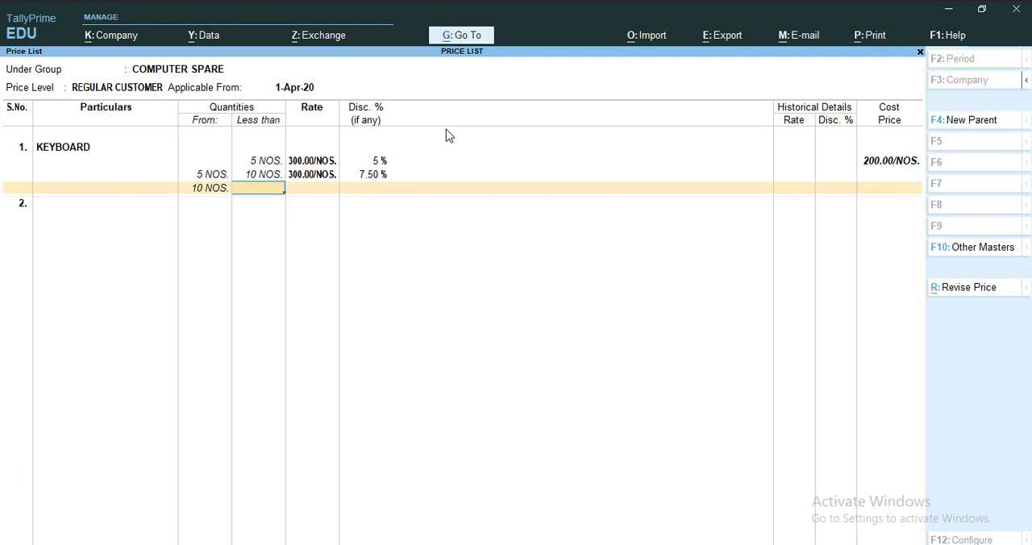
# Set KEYBOARD's open-ended slab from 10 NOS. to a rate of 300 with 10% discount
pyautogui.press('Return')
pyautogui.write('300')
pyautogui.press('Return')
pyautogui.write('10')
pyautogui.press('Return')
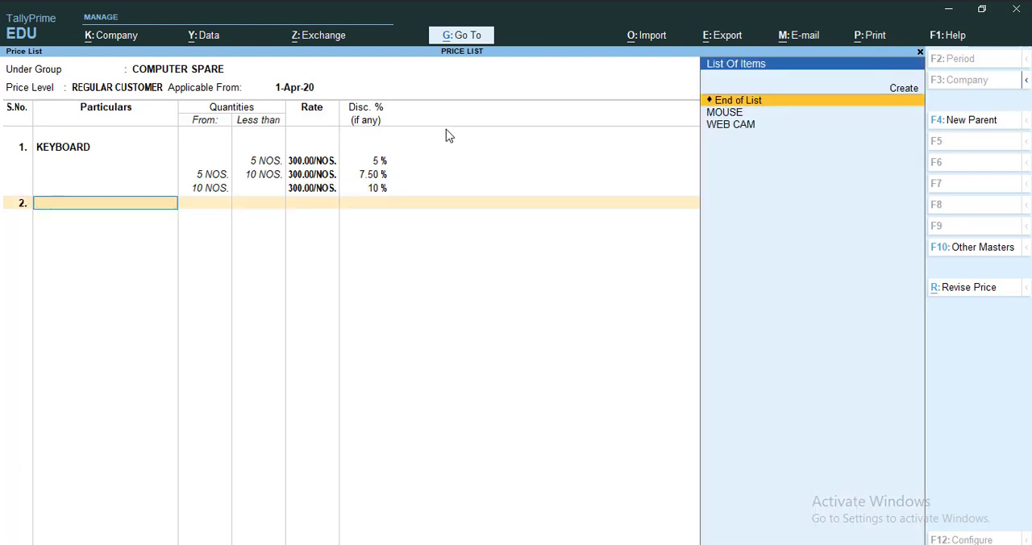
# Add MOUSE to the price list with a rate of 150 and 5% discount for quantities less than 5 NOS
pyautogui.press('Down')
pyautogui.press('Return')
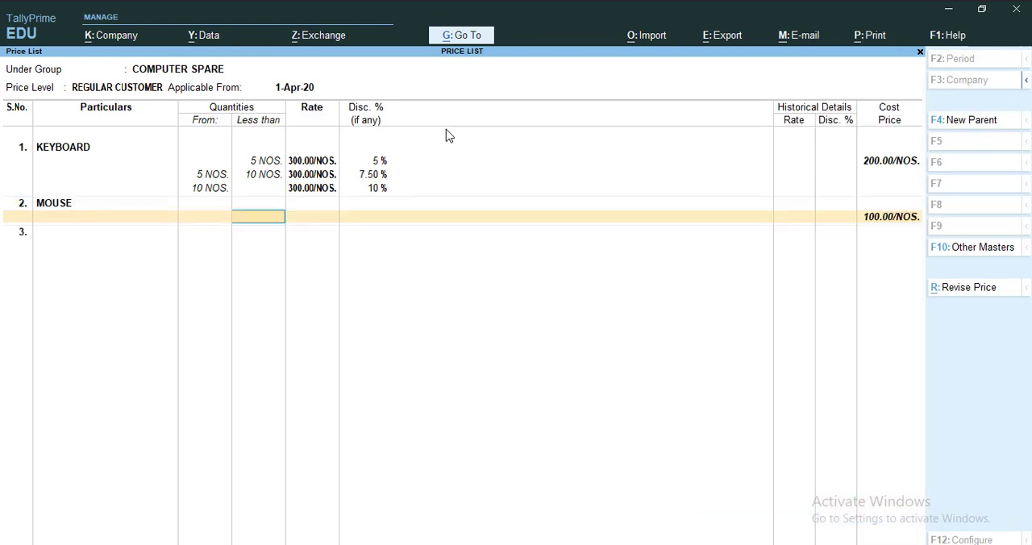
pyautogui.write('5')
pyautogui.press('Return')
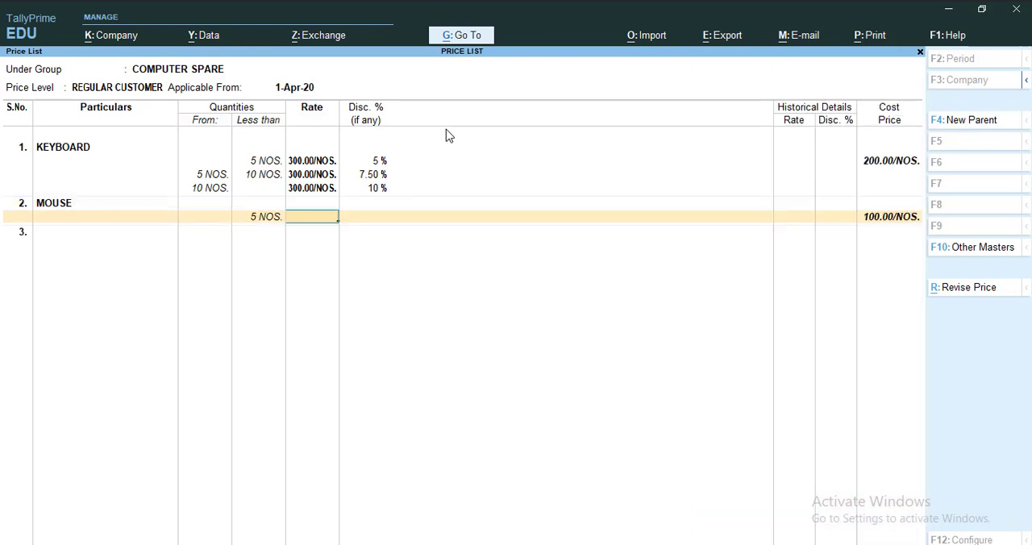
pyautogui.write('150')
pyautogui.press('Return')
pyautogui.write('5')
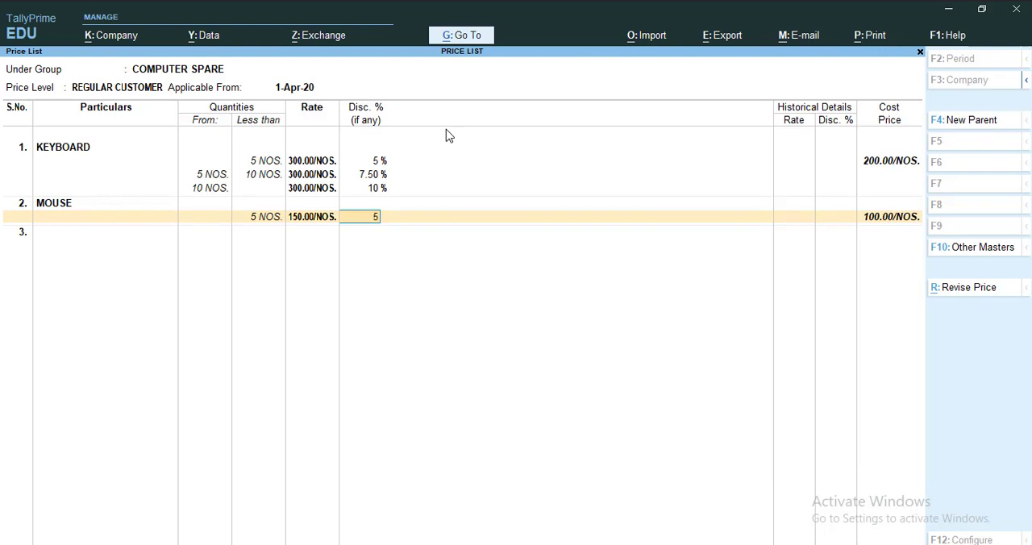
pyautogui.press('Return')
# Set MOUSE's second slab, from 5 to less than 10 NOS., to a rate of 150 with 7.5% discount
pyautogui.write('10')
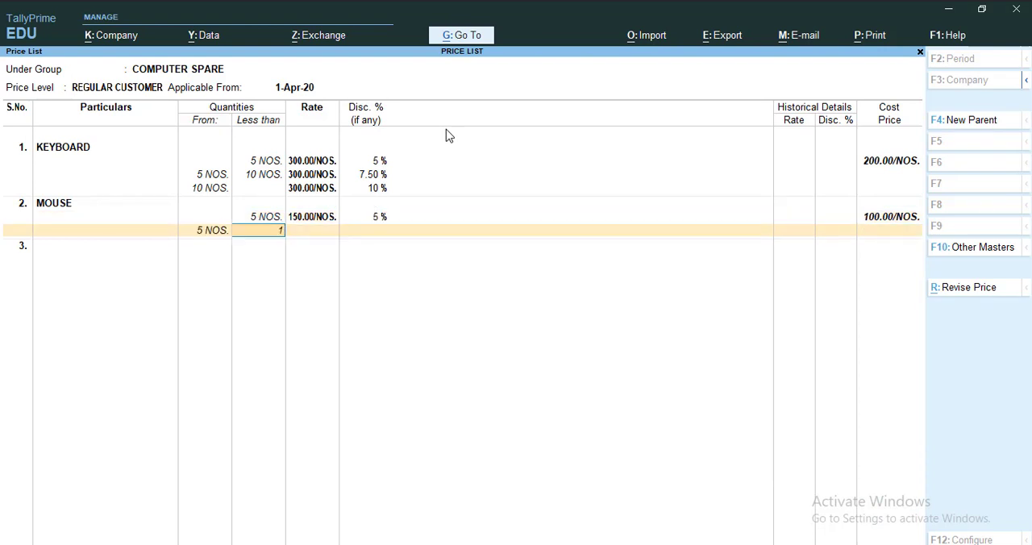
pyautogui.press('Return')
pyautogui.write('150')
pyautogui.press('Return')
pyautogui.write('7.5')
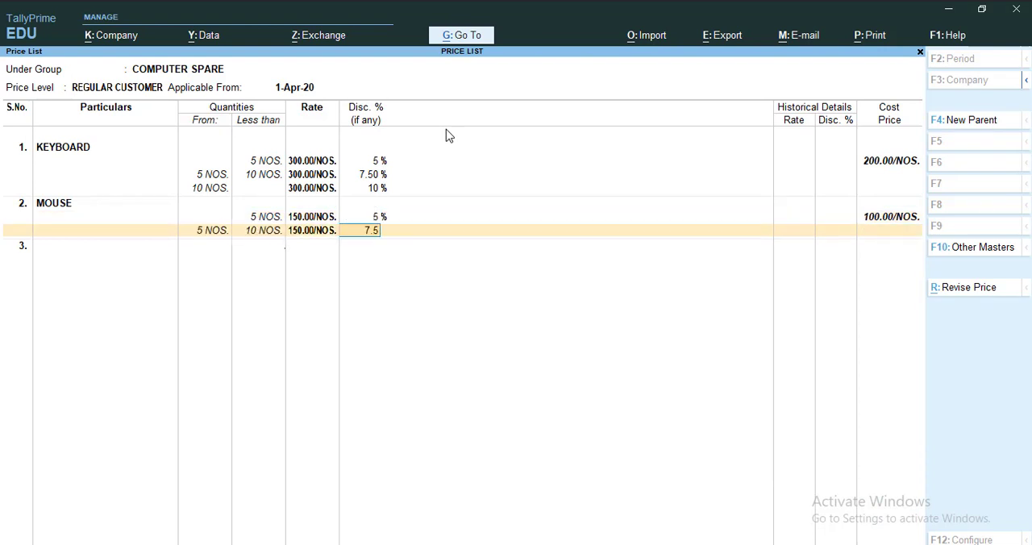
pyautogui.press('Return')
# Set MOUSE's open-ended slab from 10 NOS. to a rate of 150 with 10% discount
pyautogui.press('Return')
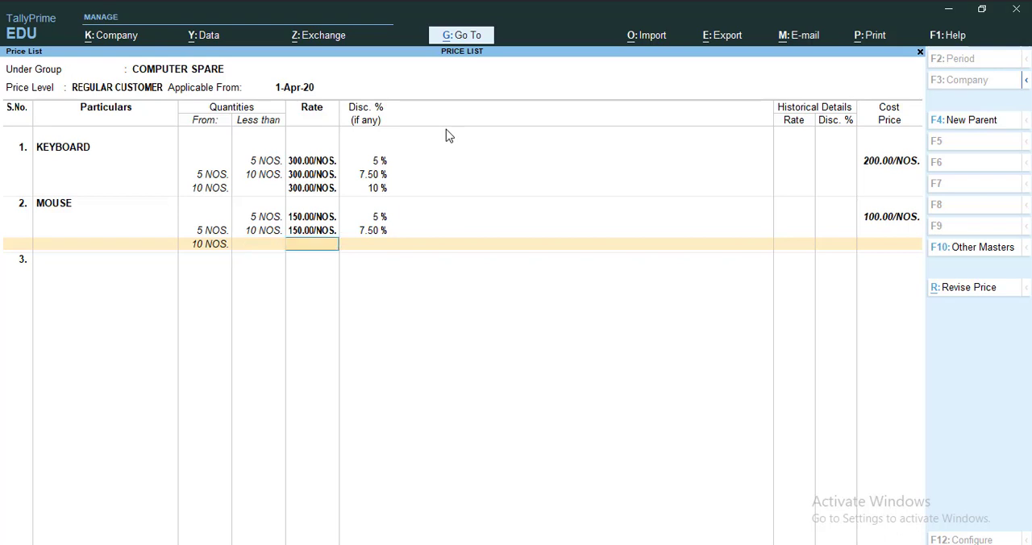
pyautogui.write('150')
pyautogui.press('Return')
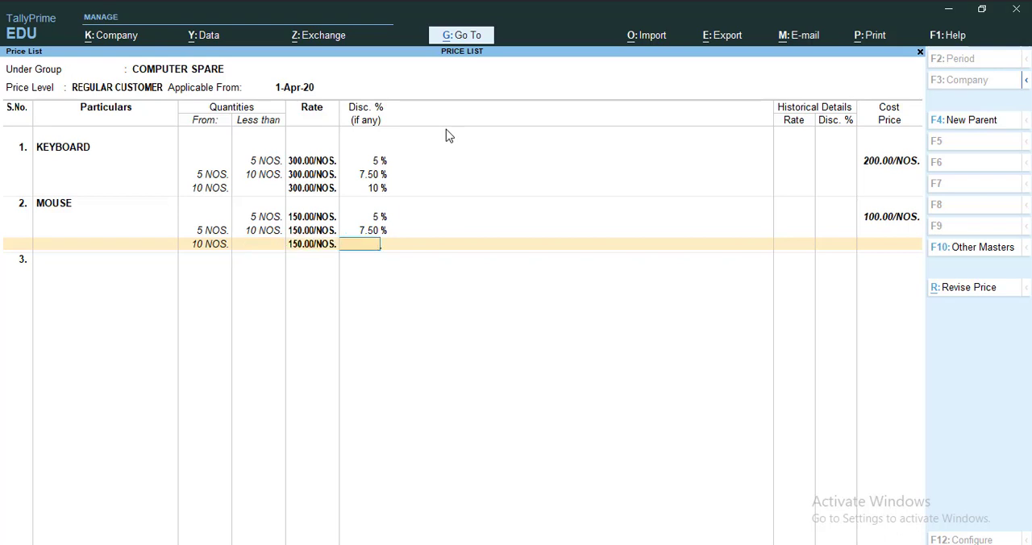
pyautogui.write('10')
pyautogui.press('Return')
# Add WEB CAM to the price list with a rate of 1000 and 5% discount for quantities less than 5 NOS
pyautogui.press('Down')
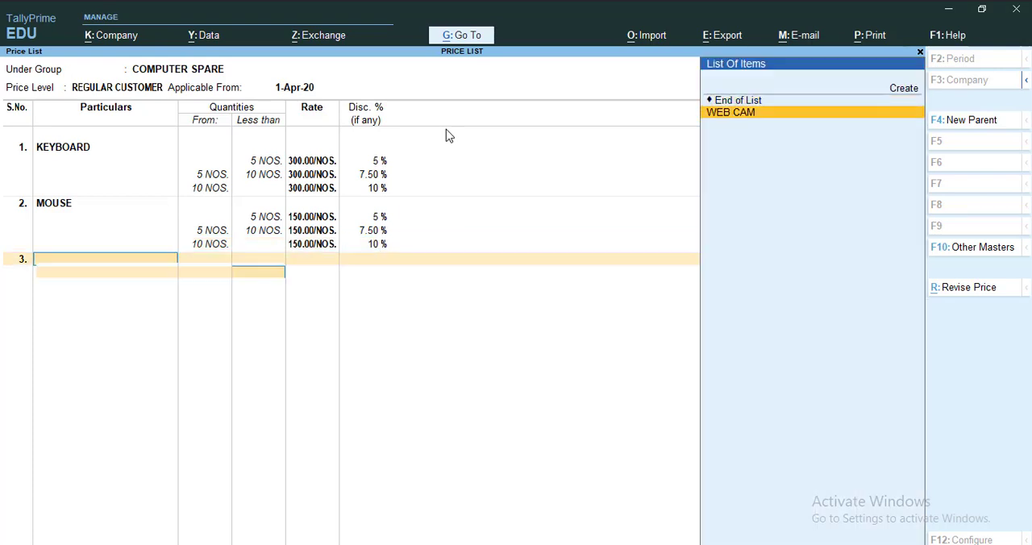
pyautogui.press('Return')
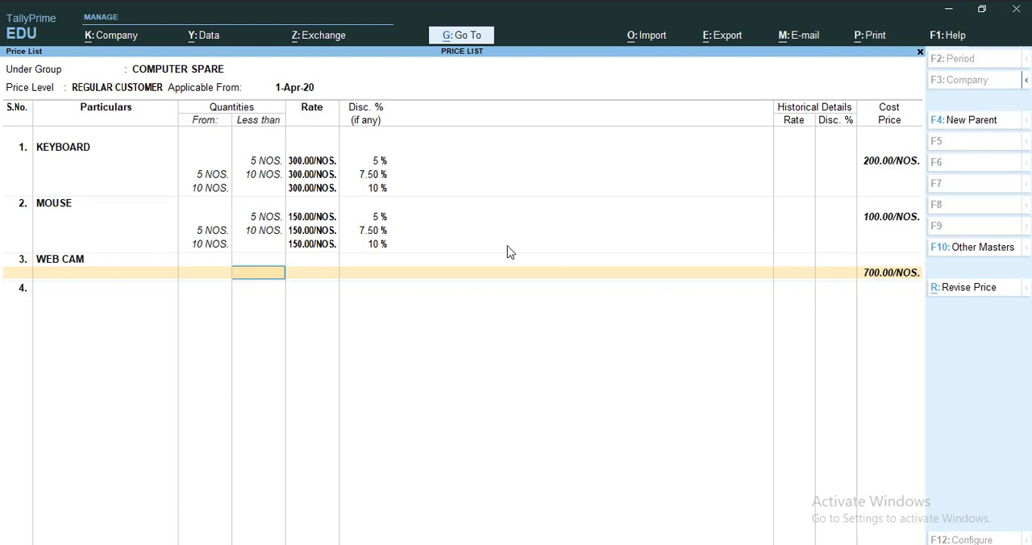
pyautogui.write('5')
pyautogui.press('Return')
pyautogui.write('1000')
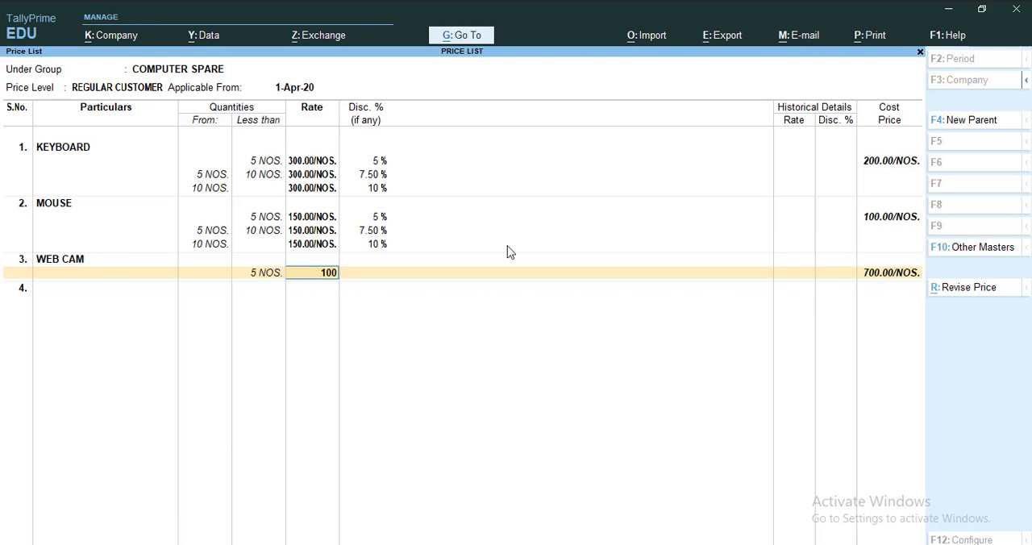
pyautogui.press('Return')
pyautogui.write('5')
pyautogui.press('Return')
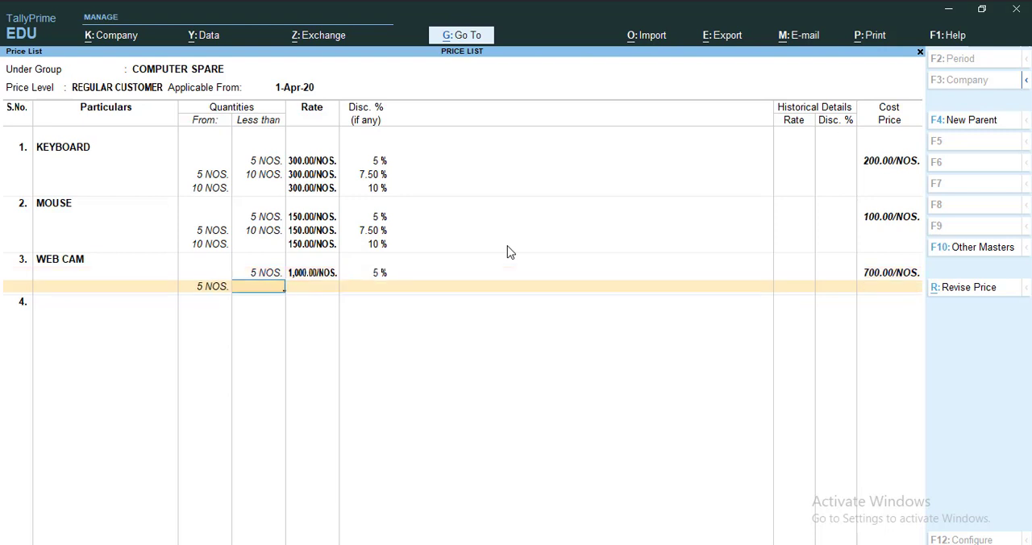
# Set WEB CAM's second slab, from 5 to less than 10 NOS., to a rate of 1000 with 7.5% discount
pyautogui.write('10')
pyautogui.press('Return')
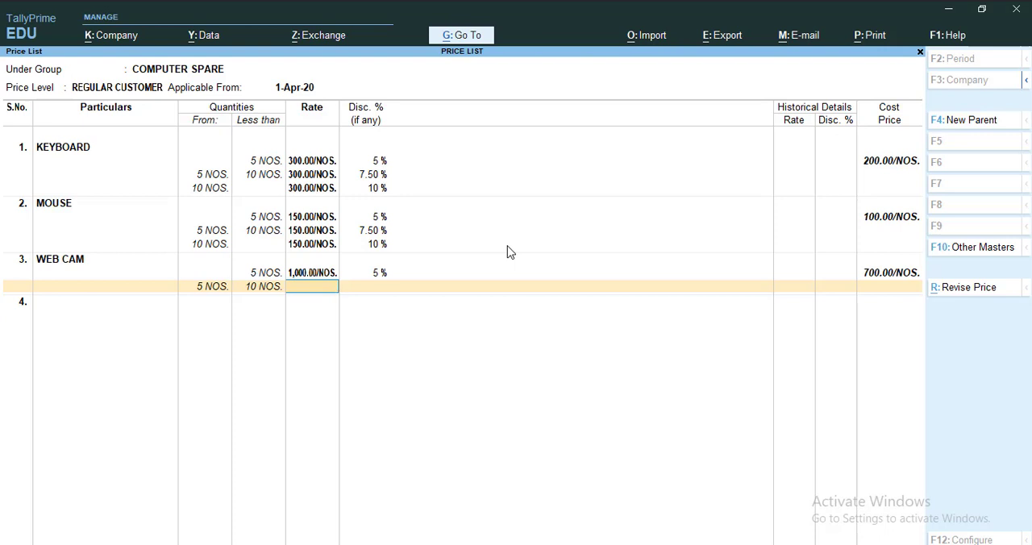
pyautogui.write('1000')
pyautogui.press('Return')
pyautogui.write('7.5')
pyautogui.press('Return')
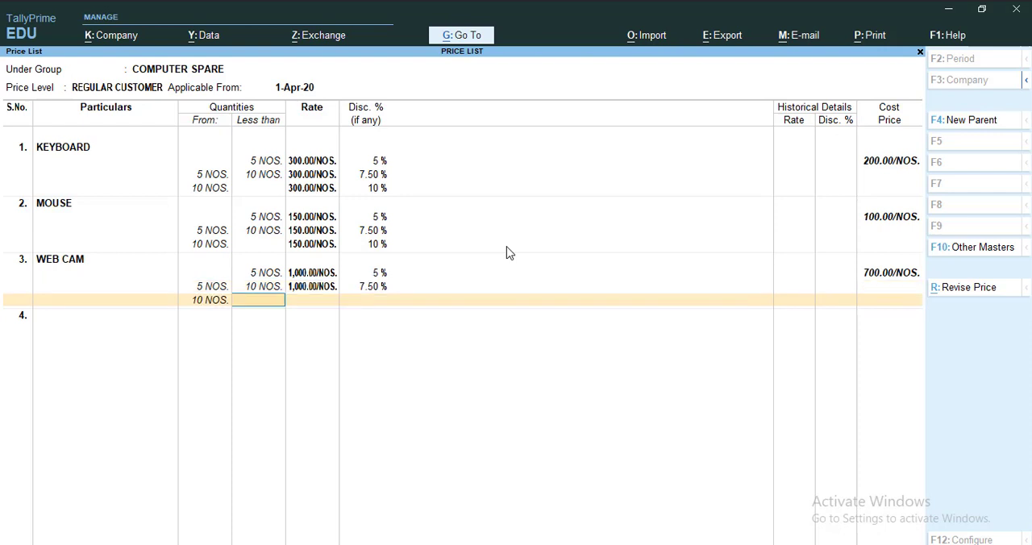
# Set WEB CAM's open-ended slab from 10 NOS. to a rate of 1000 with 10% discount and save the price list
pyautogui.press('Return')
pyautogui.write('1000')
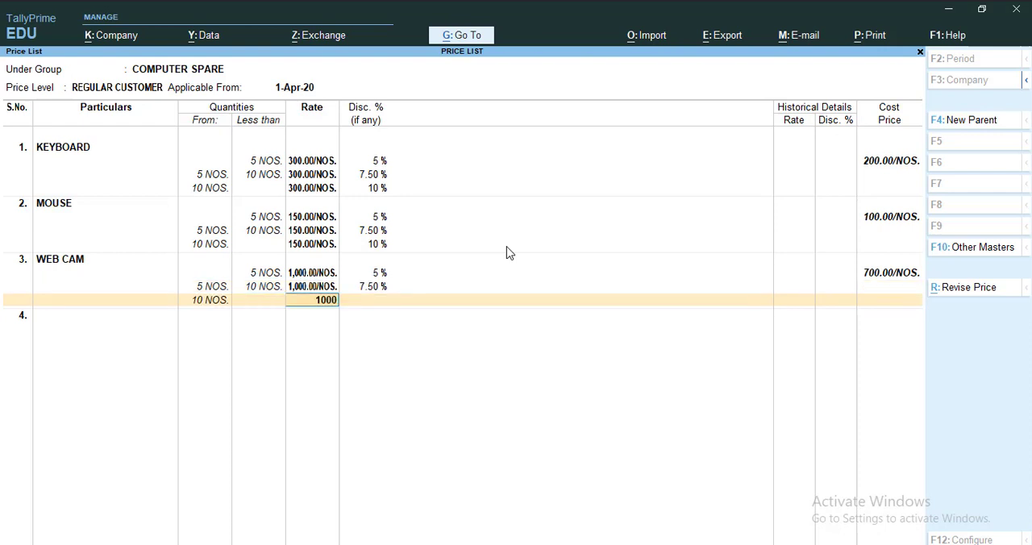
pyautogui.press('Return')
pyautogui.write('10')
pyautogui.press('Return')
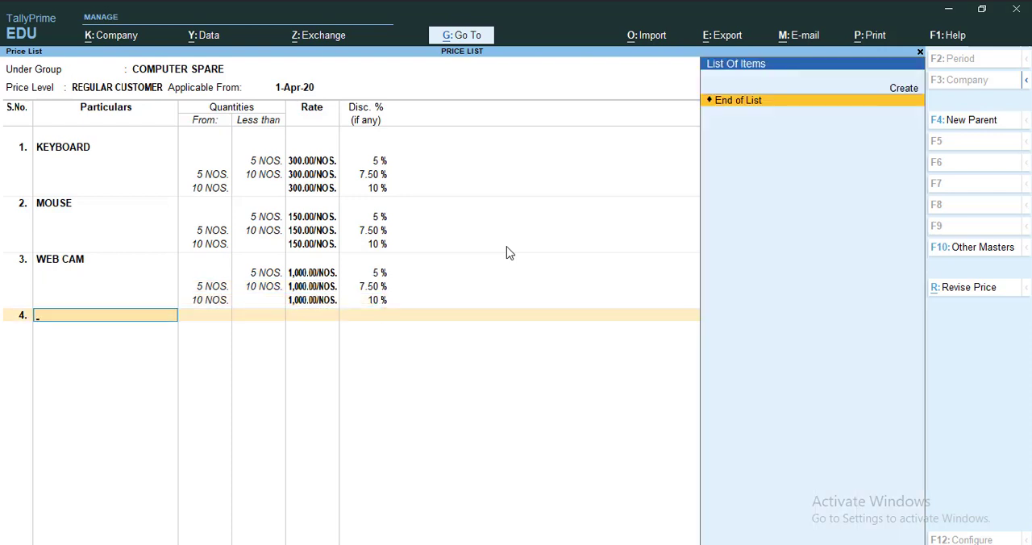
pyautogui.press('ctrl')
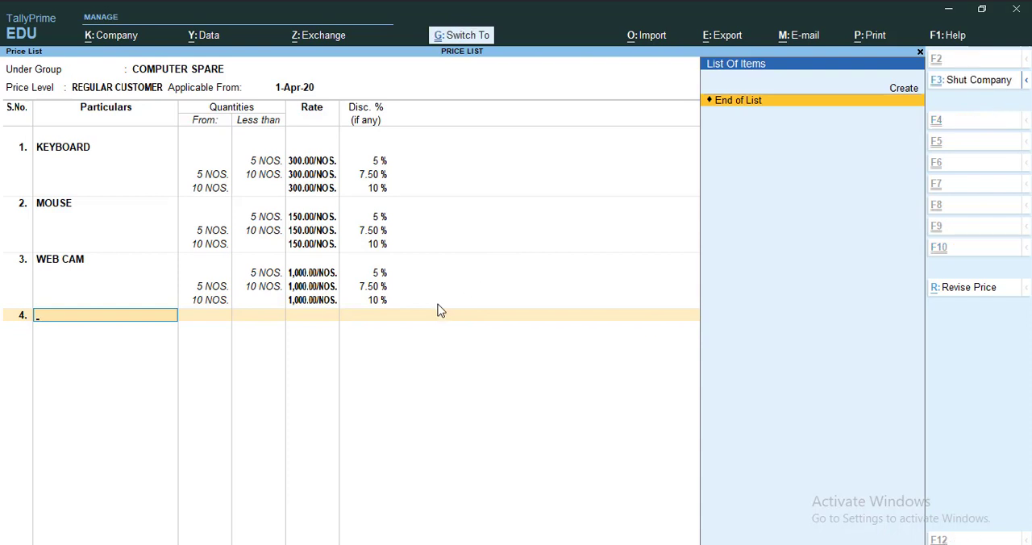
pyautogui.hotkey('ctrl', 'a')
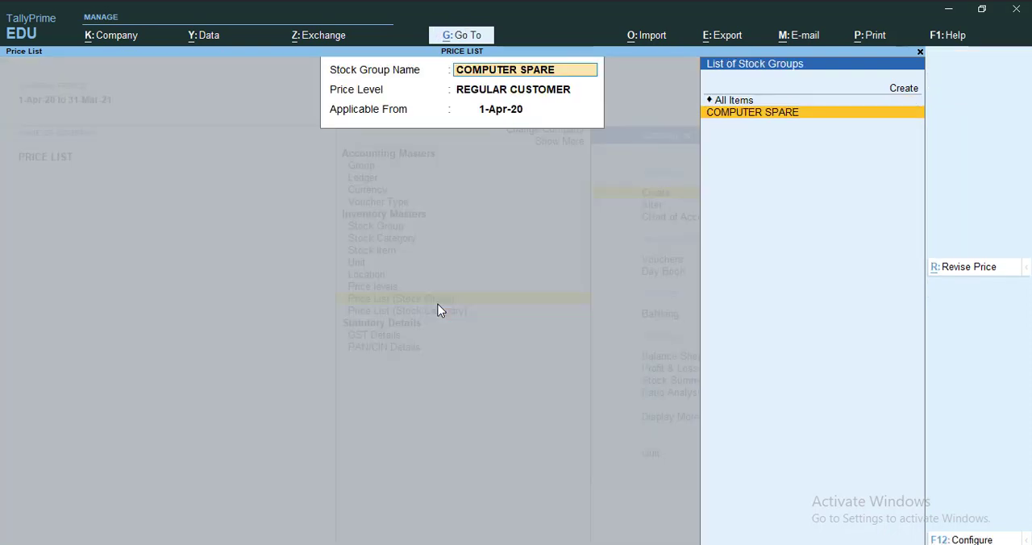
# Start a stock group price list for COMPUTER SPARE at the RETAILER level, applicable from 1-Apr-20
pyautogui.press('Return')
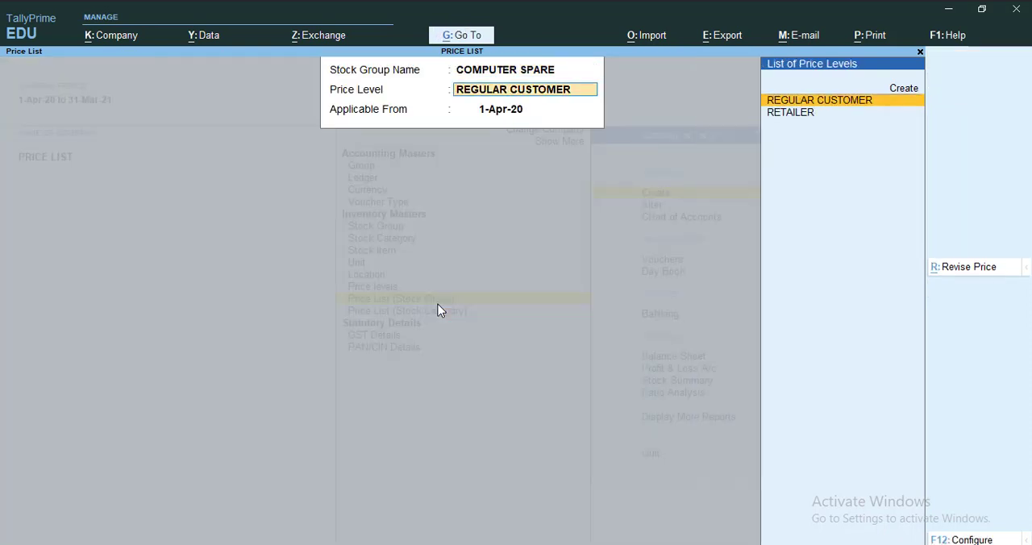
pyautogui.press('Down')
pyautogui.press('Return')
# Add KEYBOARD to the RETAILER price list with a rate of 250 and 5% discount for quantities less than 10 NOS
pyautogui.press('Return')
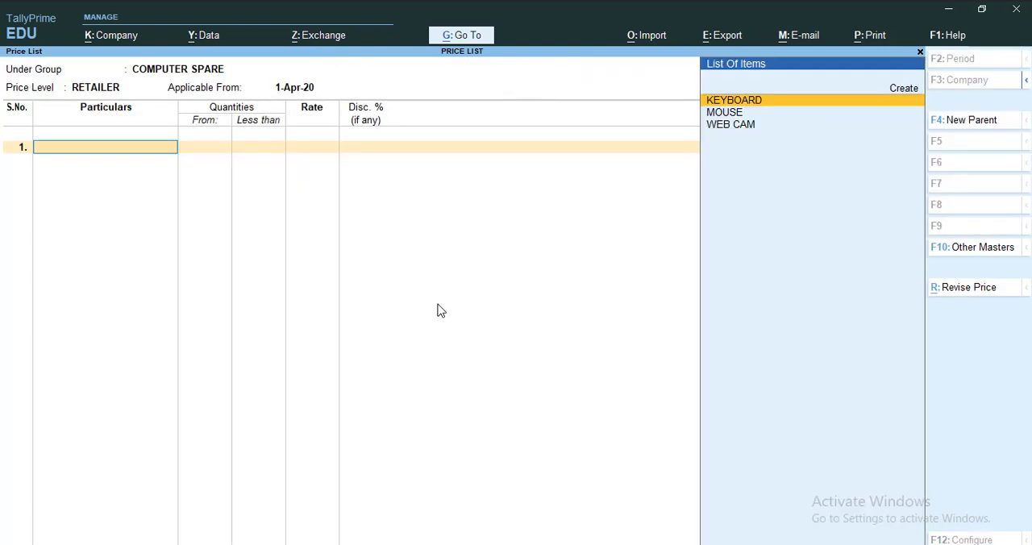
pyautogui.press('Return')
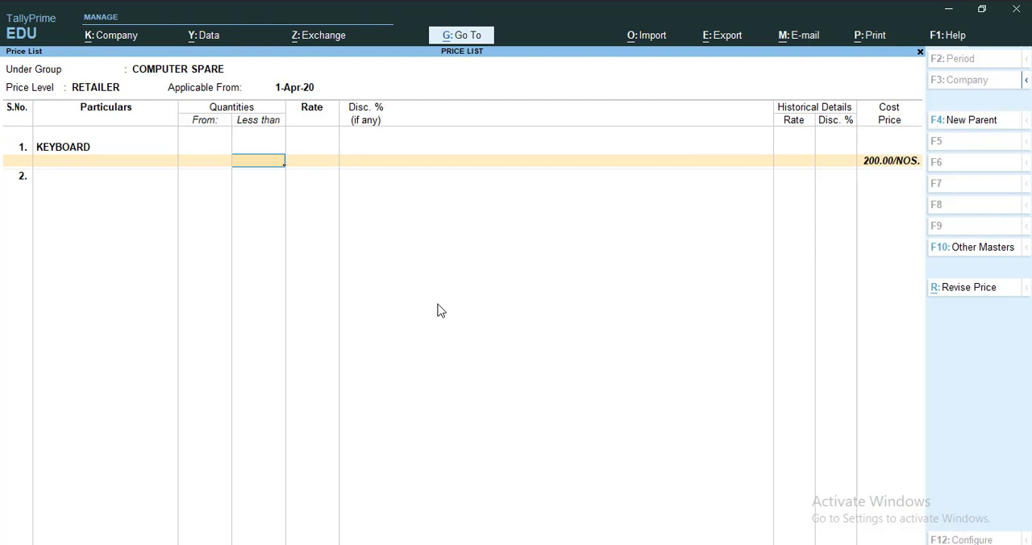
pyautogui.write('250')
pyautogui.press('Return')
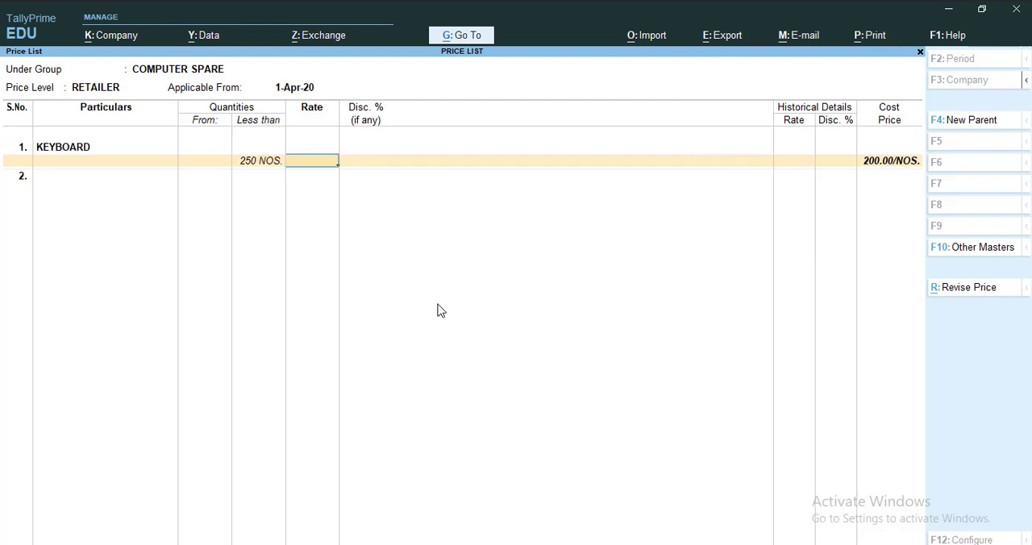
pyautogui.press('BackSpace')
pyautogui.press('BackSpace')
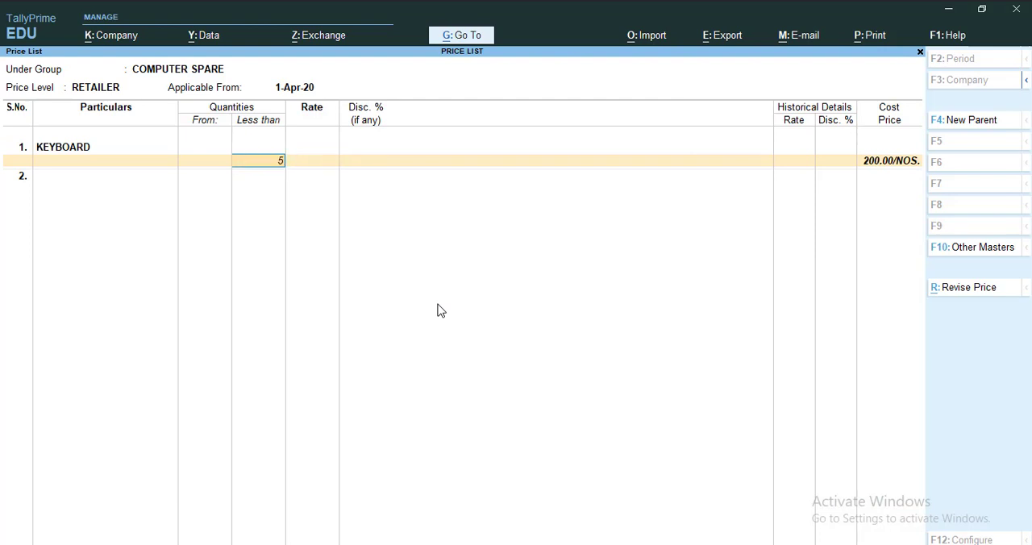
pyautogui.write('10')
pyautogui.press('Return')
pyautogui.write('250')
pyautogui.press('Return')
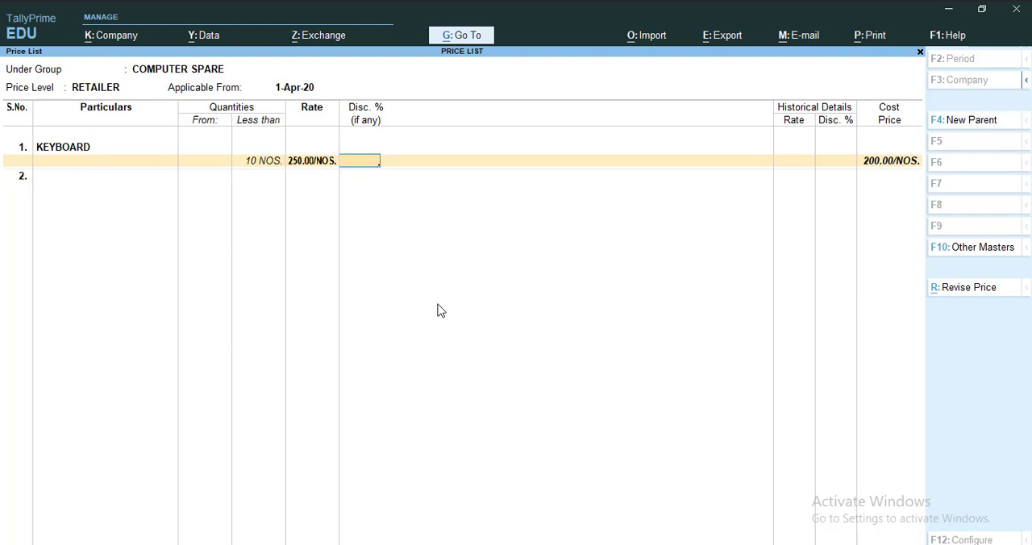
pyautogui.write('5')
pyautogui.press('Return')
# Set KEYBOARD's open-ended RETAILER slab from 10 NOS. to a rate of 250 with 7.5% discount
pyautogui.press('Return')
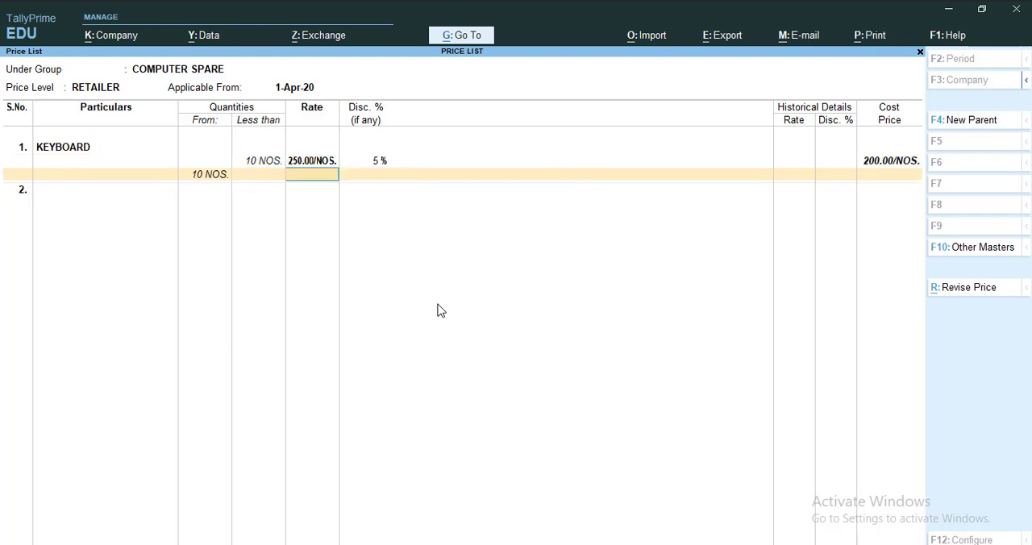
pyautogui.write('250')
pyautogui.press('Return')
pyautogui.write('7.5')
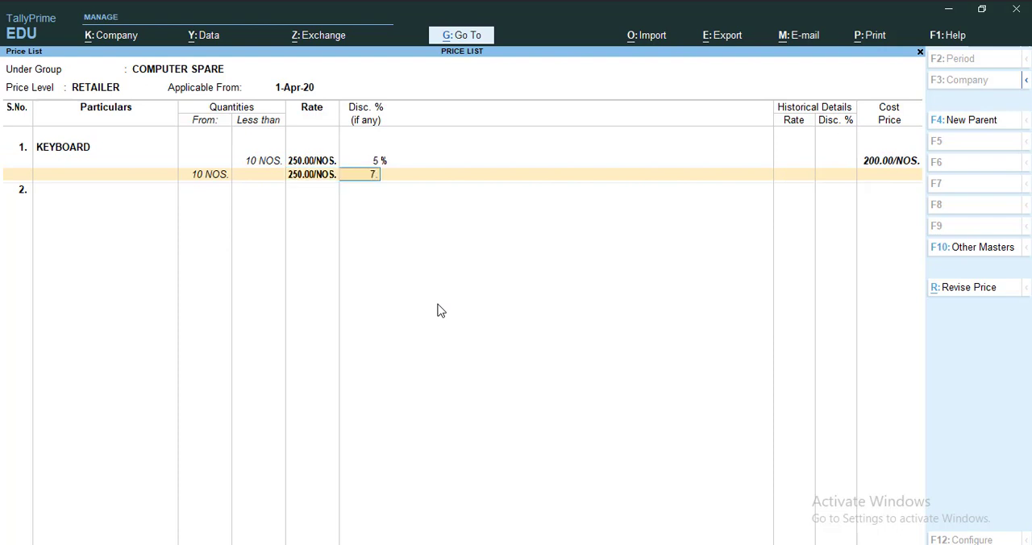
pyautogui.press('Return')
# Add MOUSE to the RETAILER price list with a rate of 125 and 5% discount for quantities less than 10 NOS
pyautogui.press('Down')
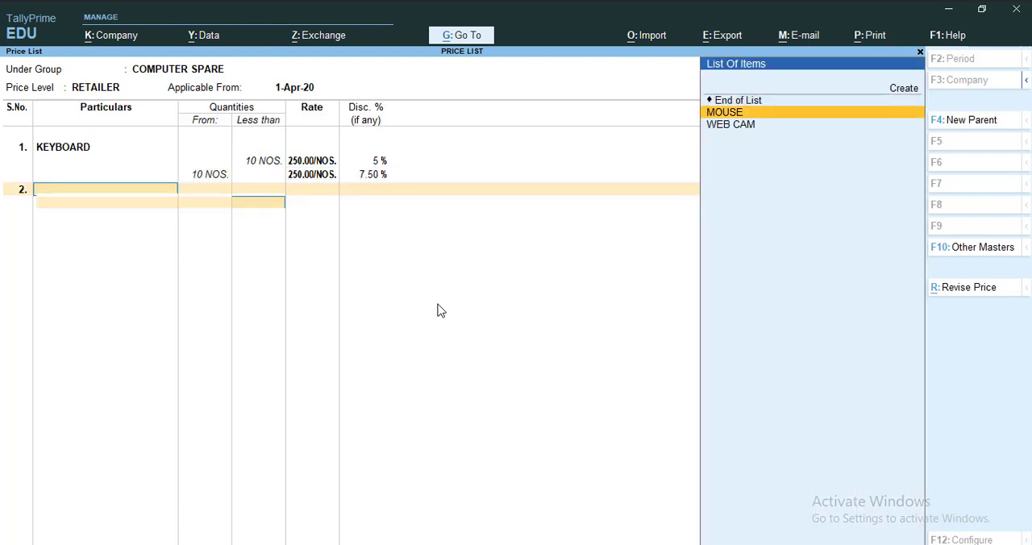
pyautogui.press('Return')
pyautogui.write('10')
pyautogui.press('Return')
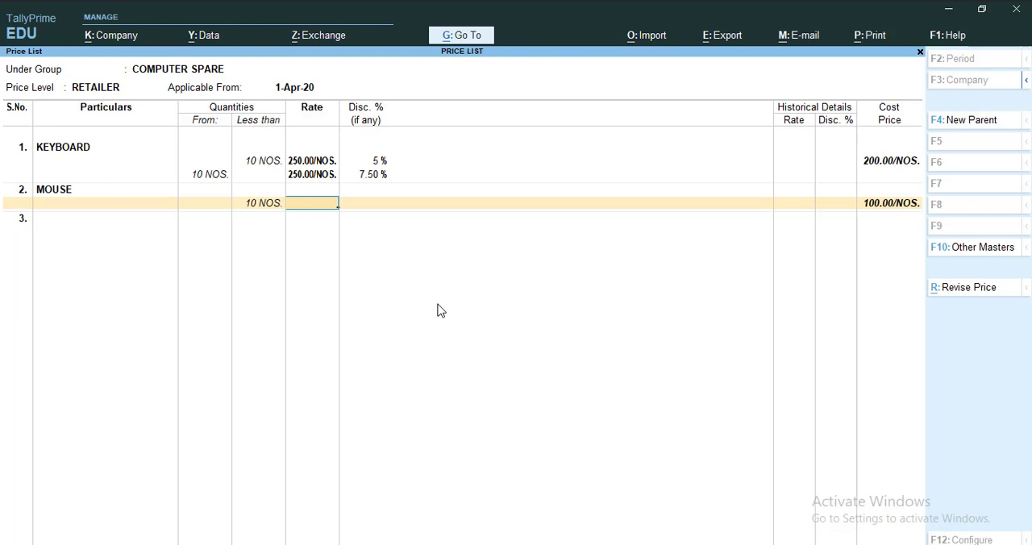
pyautogui.write('125')
pyautogui.press('Return')
pyautogui.write('5')
pyautogui.press('Return')
# Set MOUSE's open-ended RETAILER slab from 10 NOS. to a rate of 125 with 7.5% discount
pyautogui.press('Return')
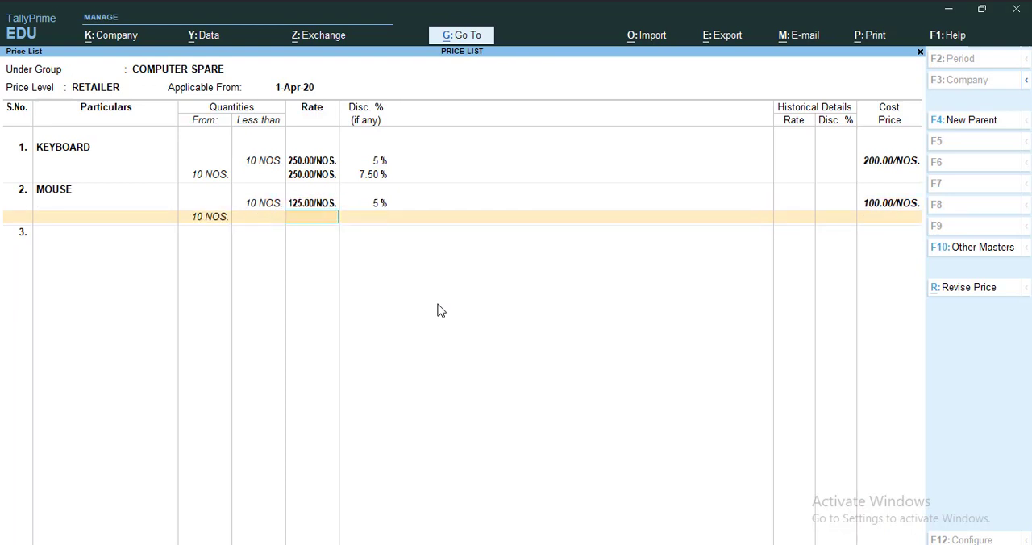
pyautogui.write('125')
pyautogui.press('Return')
pyautogui.write('7.5')
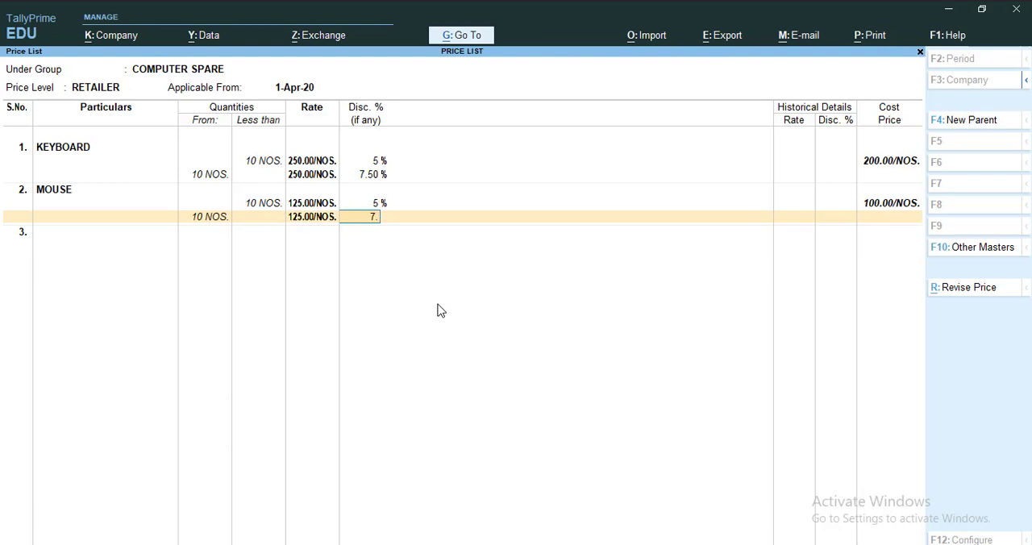
pyautogui.press('Return')
# Add WEB CAM to the RETAILER price list with a rate of 900 and 10% discount for quantities less than 10 NOS
pyautogui.press('Down')
pyautogui.press('Return')
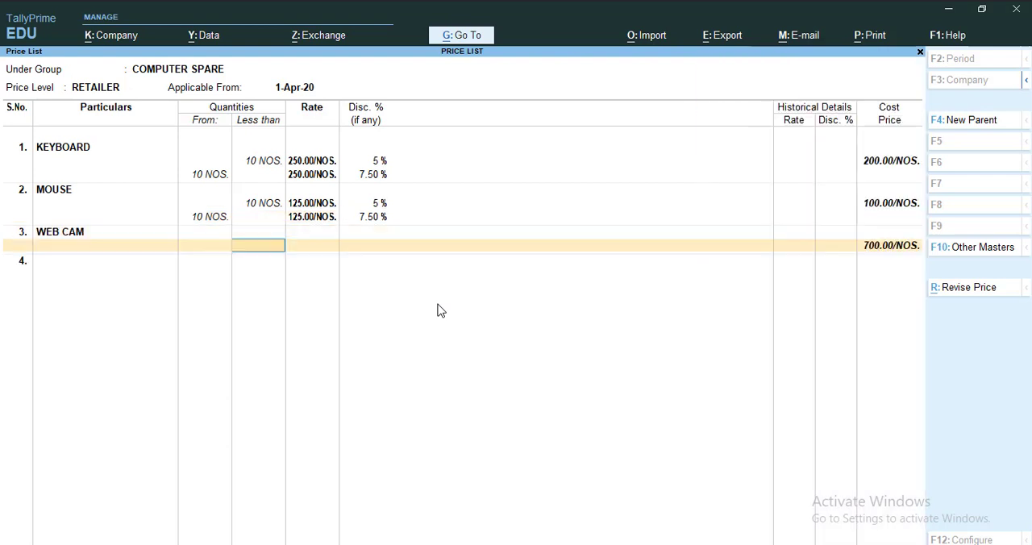
pyautogui.write('100')
pyautogui.press('BackSpace')
pyautogui.press('BackSpace')
pyautogui.press('BackSpace')
pyautogui.write('10')
pyautogui.press('Return')
pyautogui.write('900')
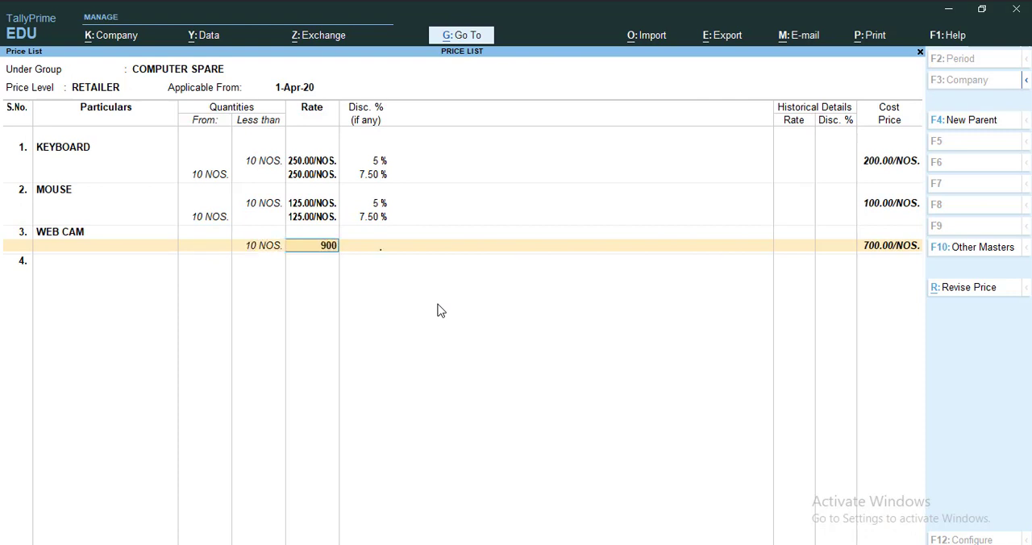
pyautogui.press('Return')
pyautogui.write('10')
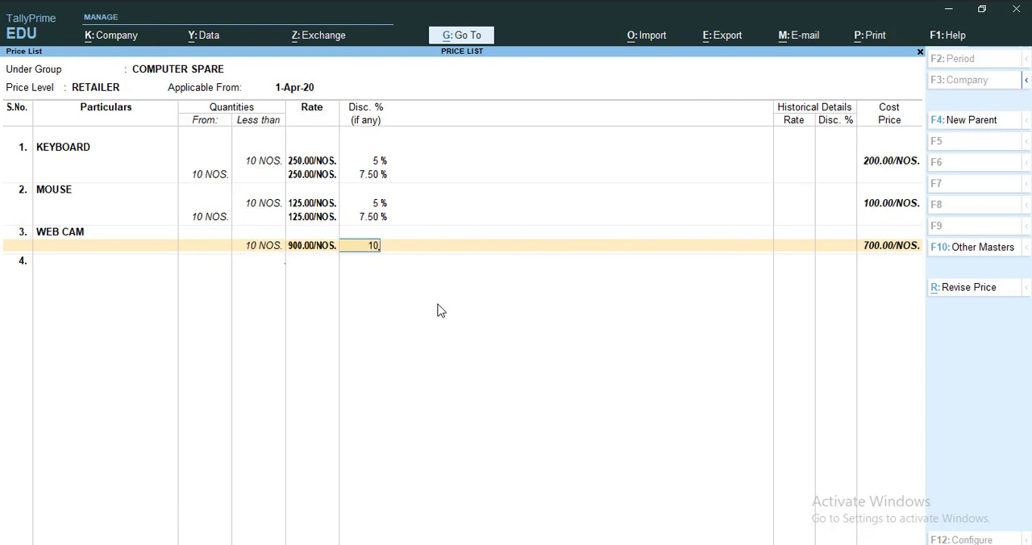
pyautogui.press('Return')
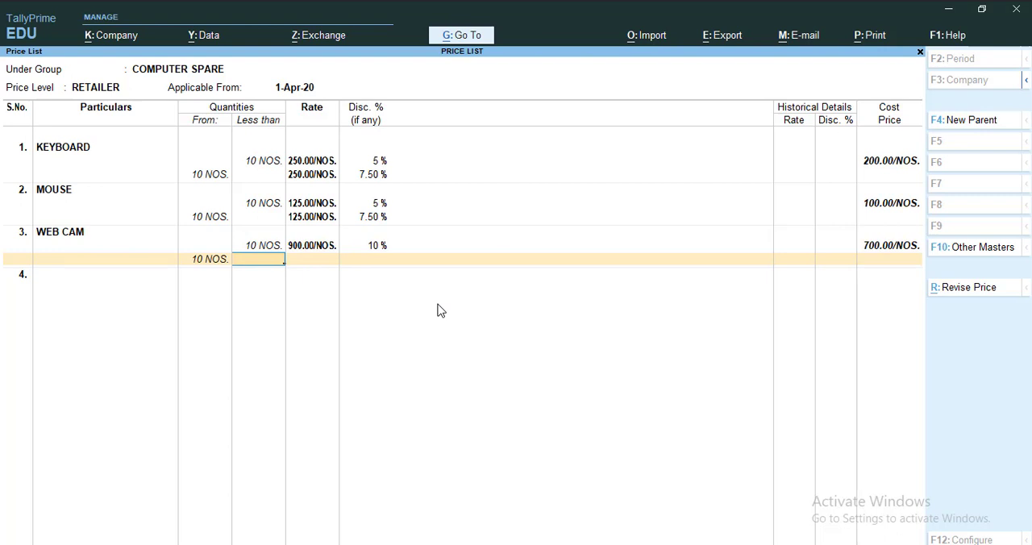
# Set WEB CAM's open-ended RETAILER slab from 10 NOS. to a rate of 900 with 15% discount
pyautogui.press('Return')
pyautogui.write('900')
pyautogui.press('Return')
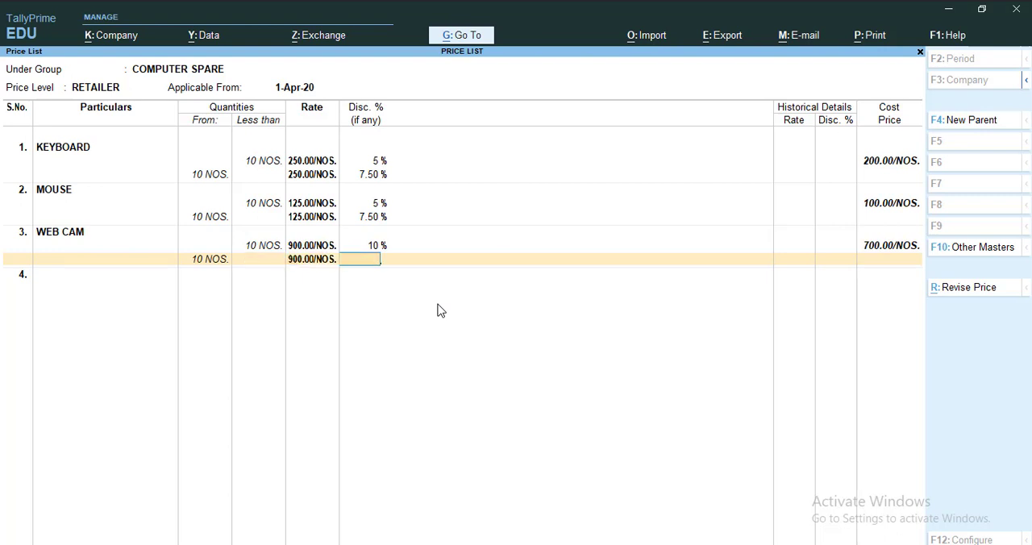
pyautogui.write('10')
pyautogui.press('BackSpace')
pyautogui.write('15')
pyautogui.press('Return')
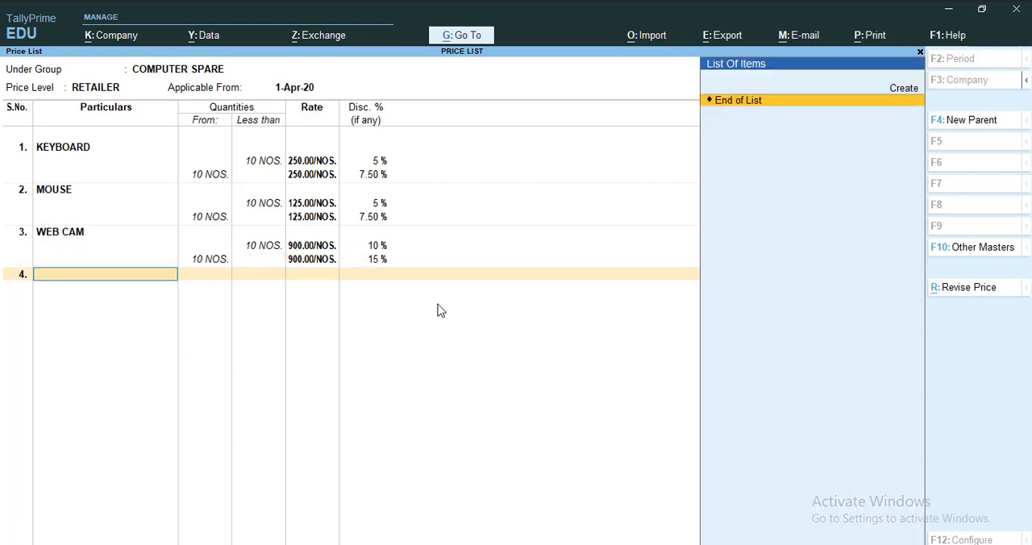
# Save the RETAILER price list for COMPUTER SPARE and return to the Gateway of Tally
pyautogui.press('ctrl')
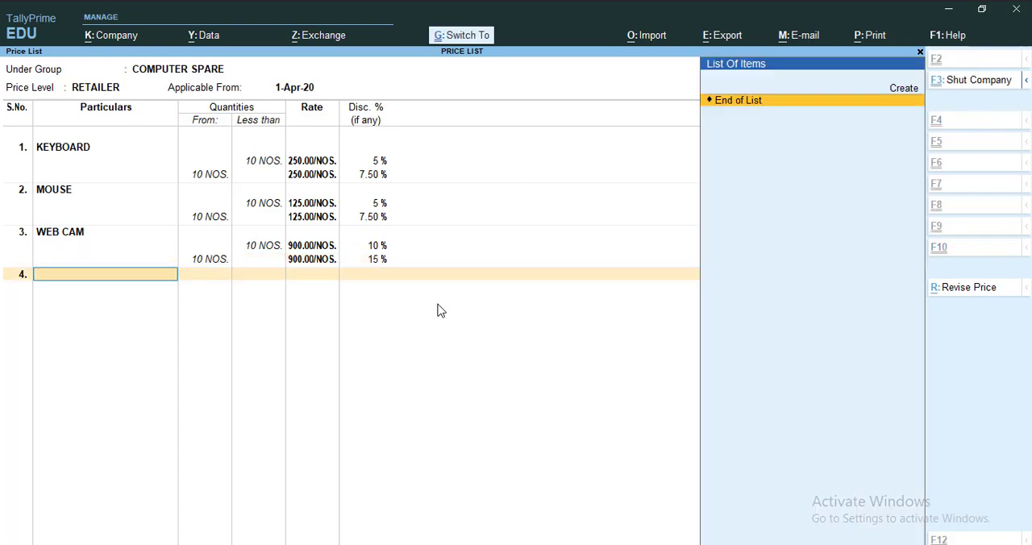
pyautogui.hotkey('ctrl', 'a')
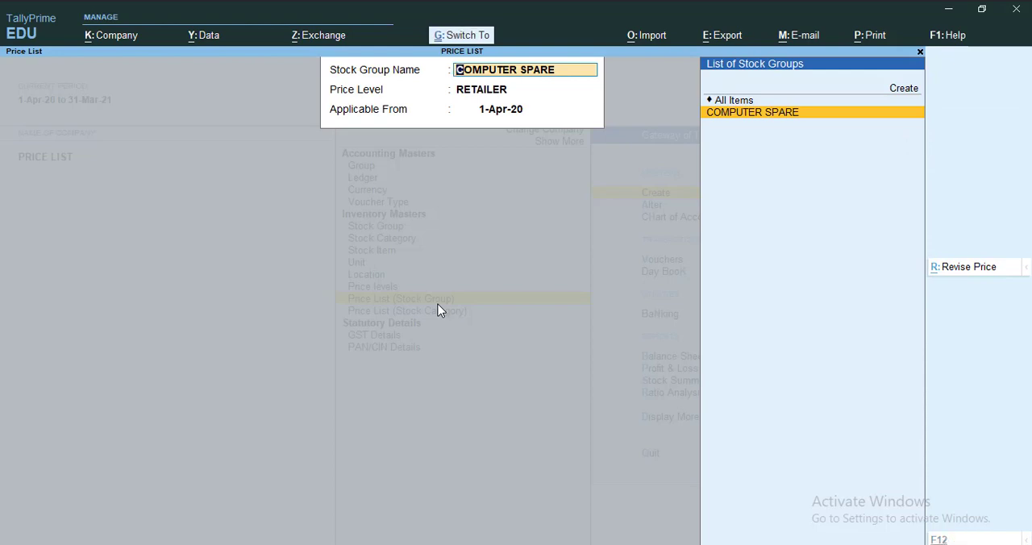
pyautogui.press('Return')
pyautogui.press('Escape')
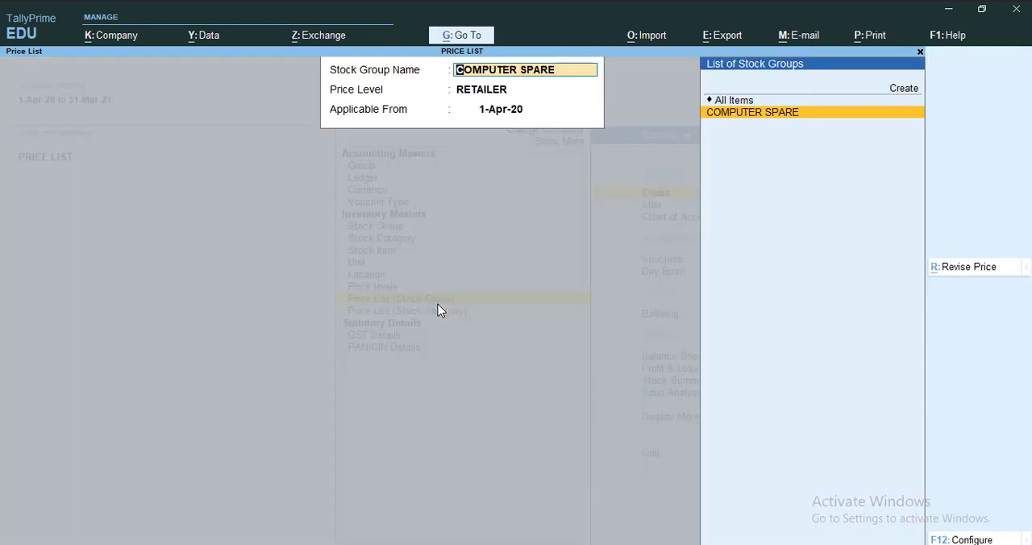
pyautogui.press('Escape')
pyautogui.press('Escape')
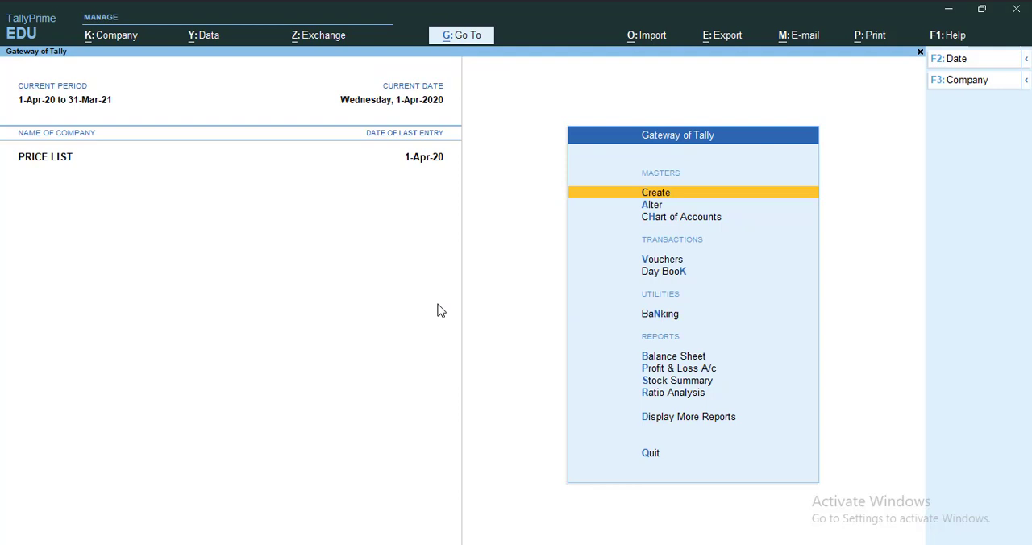
# Start a sales voucher with Cash as the party account and accept its default party details
pyautogui.press('Down')
pyautogui.press('Down')
pyautogui.press('Down')
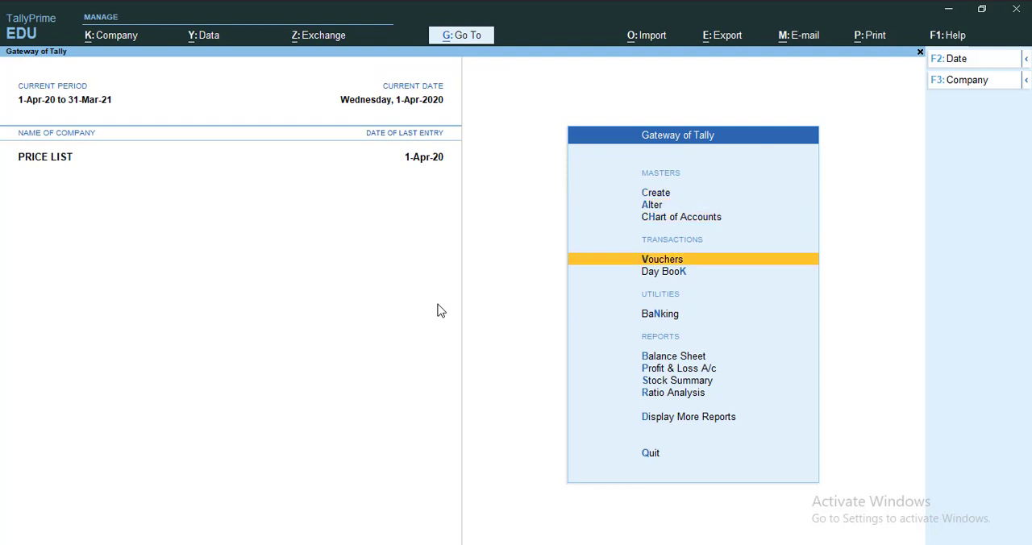
pyautogui.press('Return')
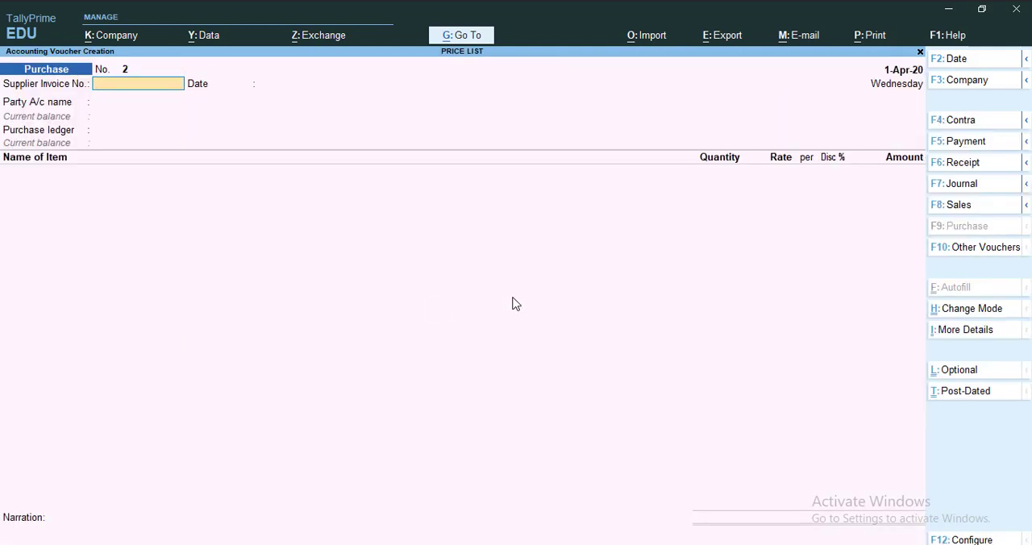
pyautogui.click(973, 207)
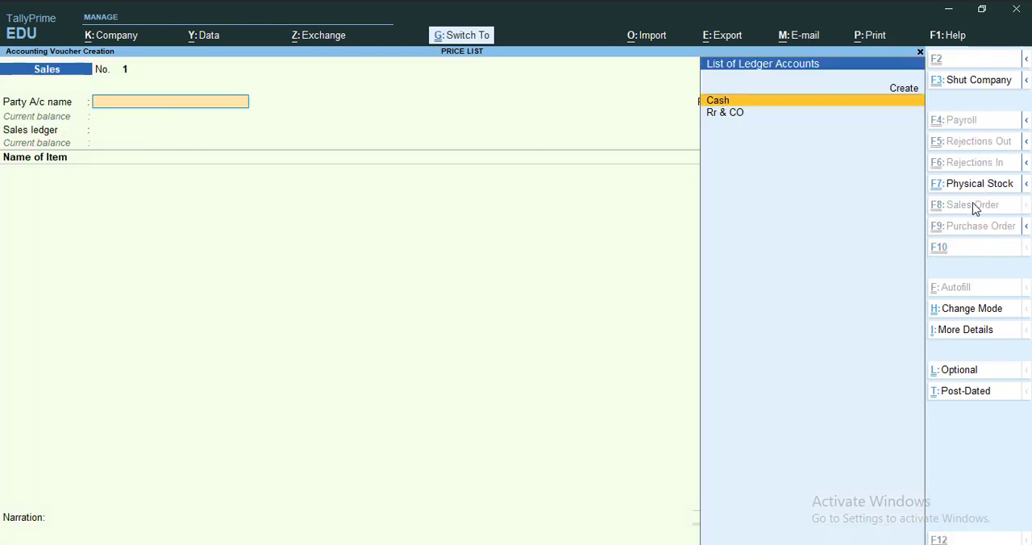
pyautogui.press('Return')
pyautogui.hotkey('ctrl', 'a')
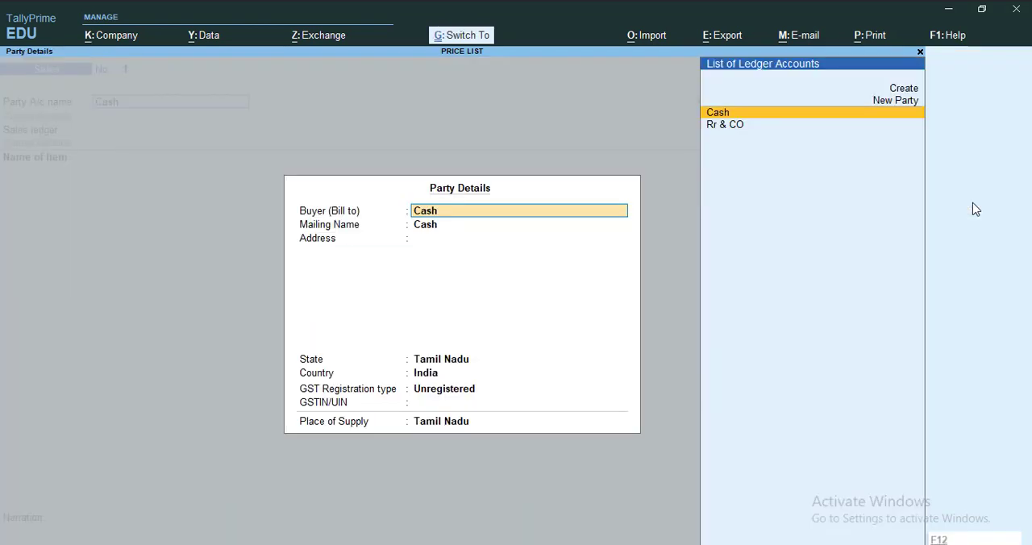
pyautogui.hotkey('ctrl', 'a')
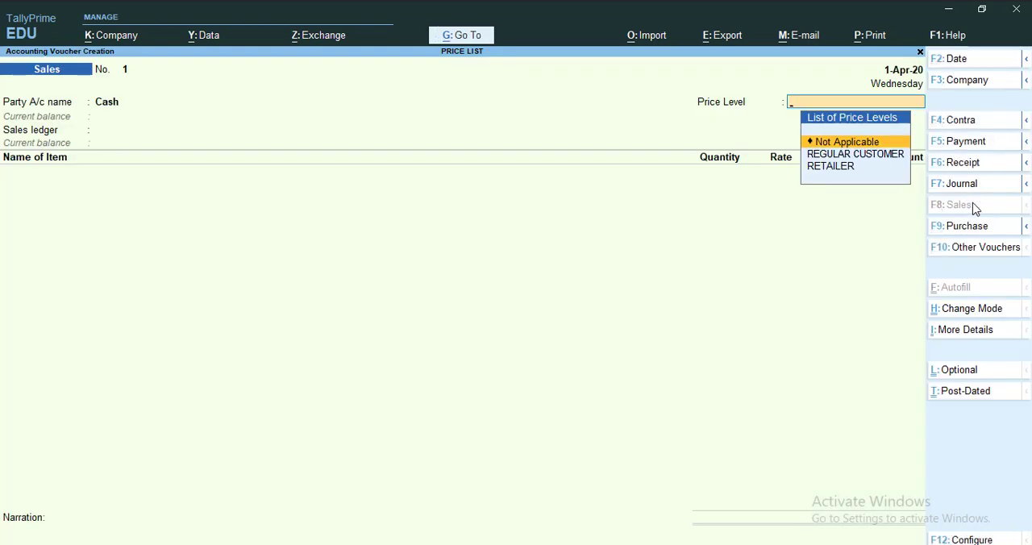
# Set the sales voucher's price level to REGULAR CUSTOMER
pyautogui.press('Down')
pyautogui.press('Down')
pyautogui.press('Up')
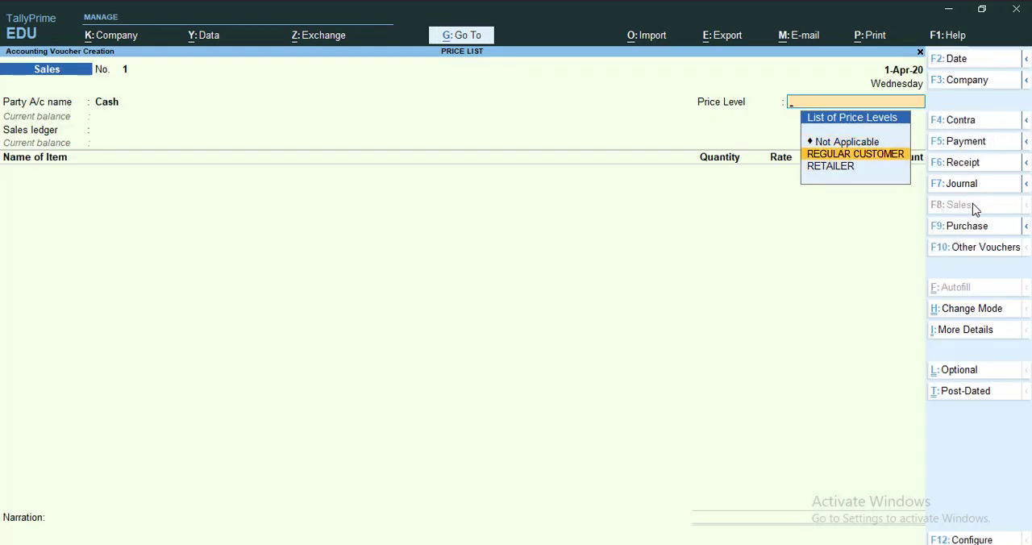
pyautogui.press('Return')
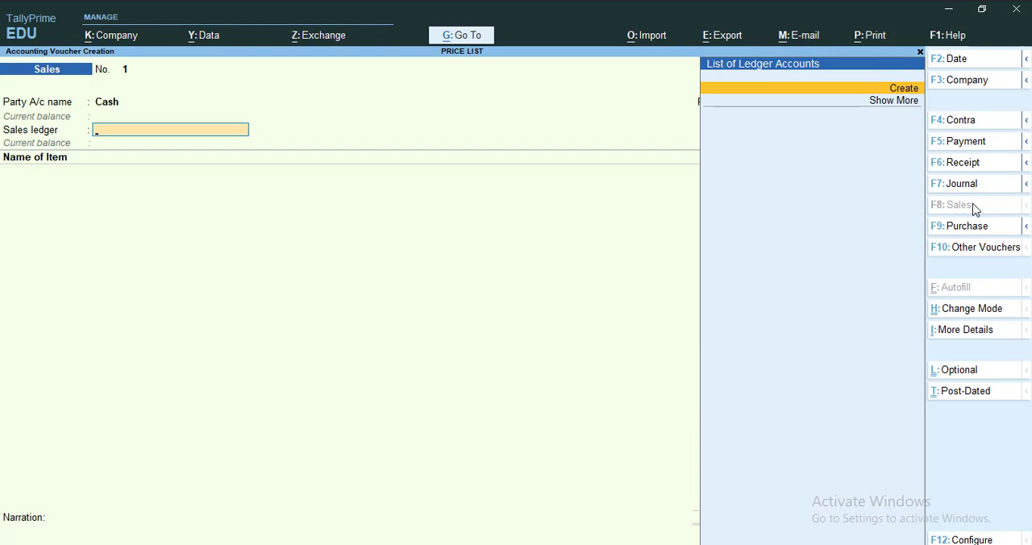
# Create a ledger named SALES under Sales Accounts and use it as the voucher's sales ledger
pyautogui.press('Return')
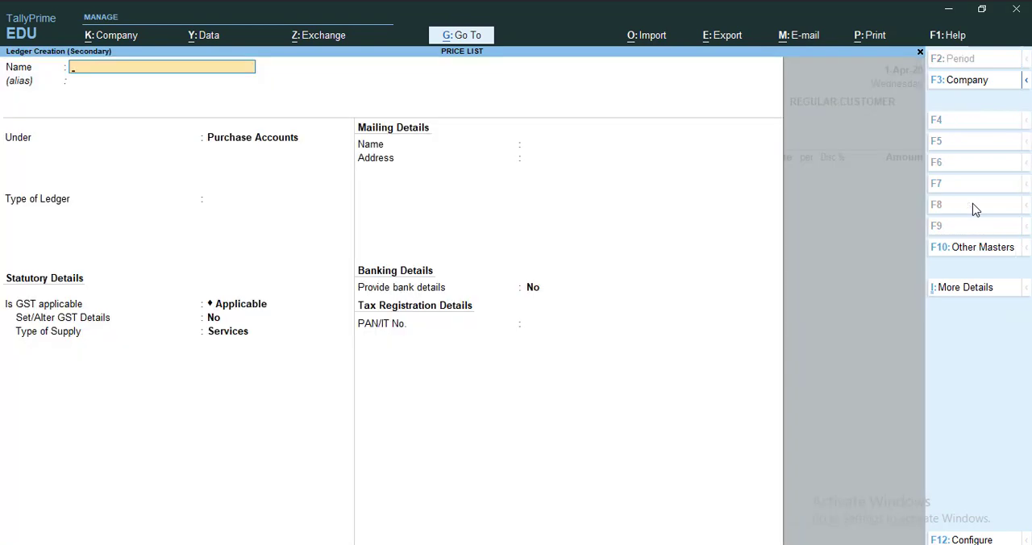
pyautogui.write('SALES')
pyautogui.press('Return')
pyautogui.write('SALES')
pyautogui.press('Return')
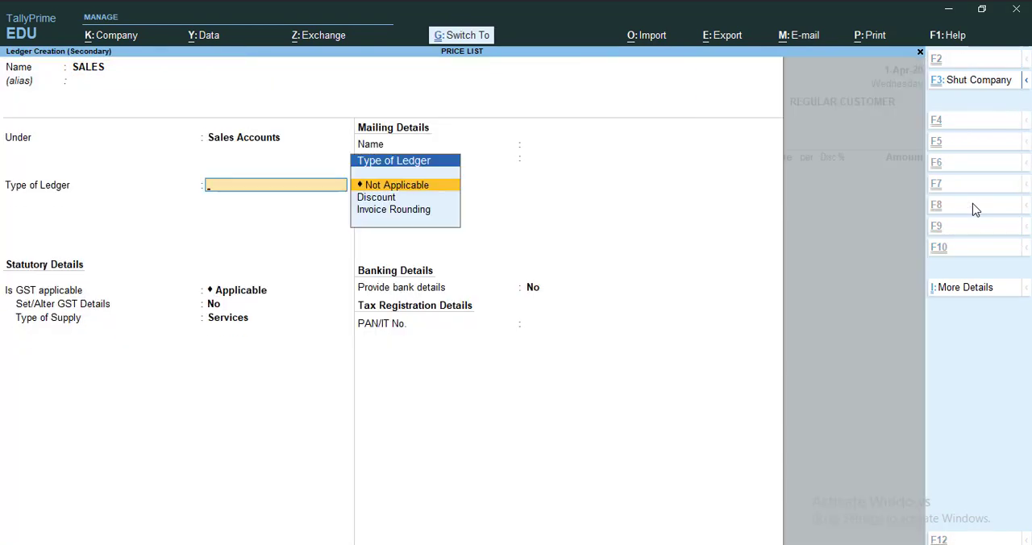
pyautogui.hotkey('ctrl', 'a')
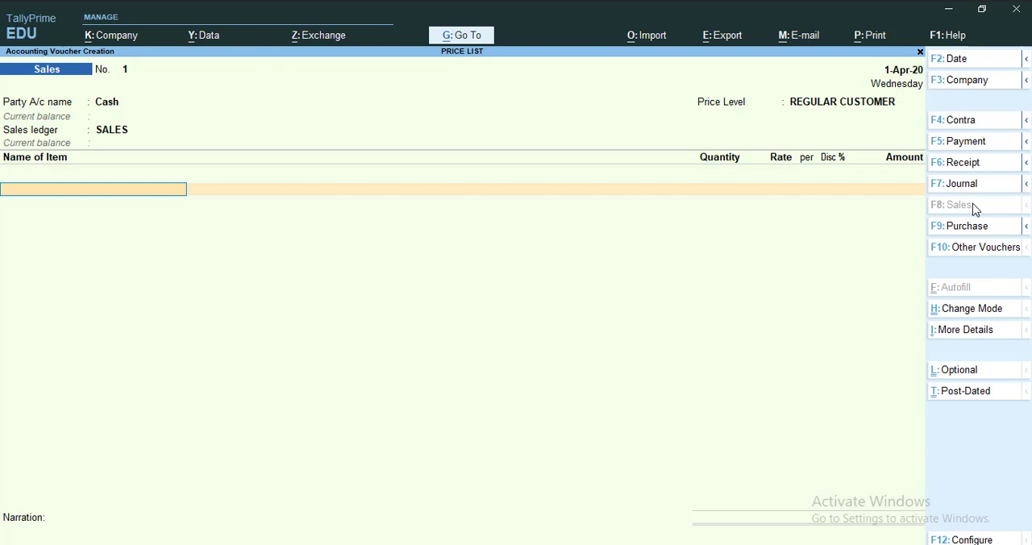
# Add KEYBOARD to the sales voucher with a quantity of 3 NOS., using the price list's rate and discount
pyautogui.write('k')
pyautogui.press('Return')
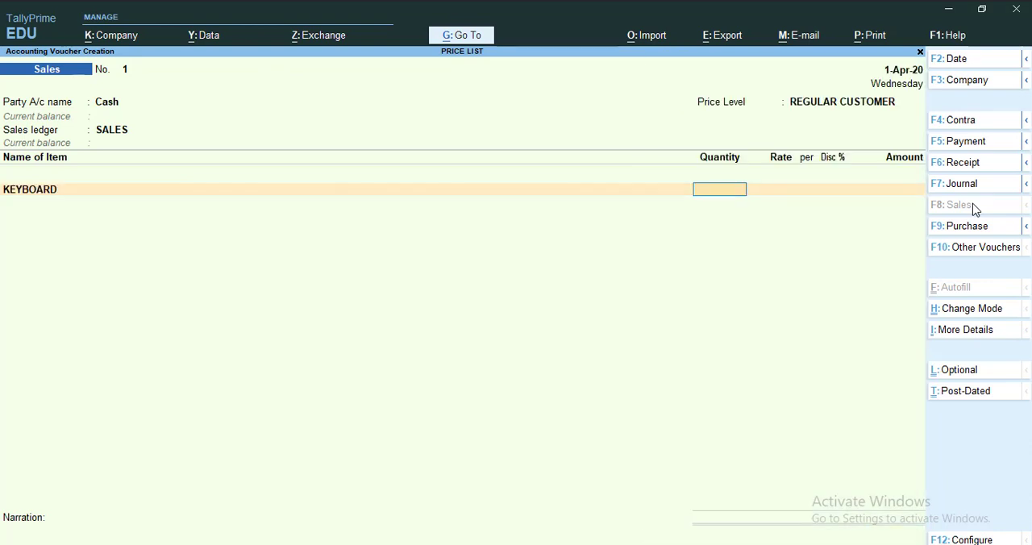
pyautogui.press('Return')
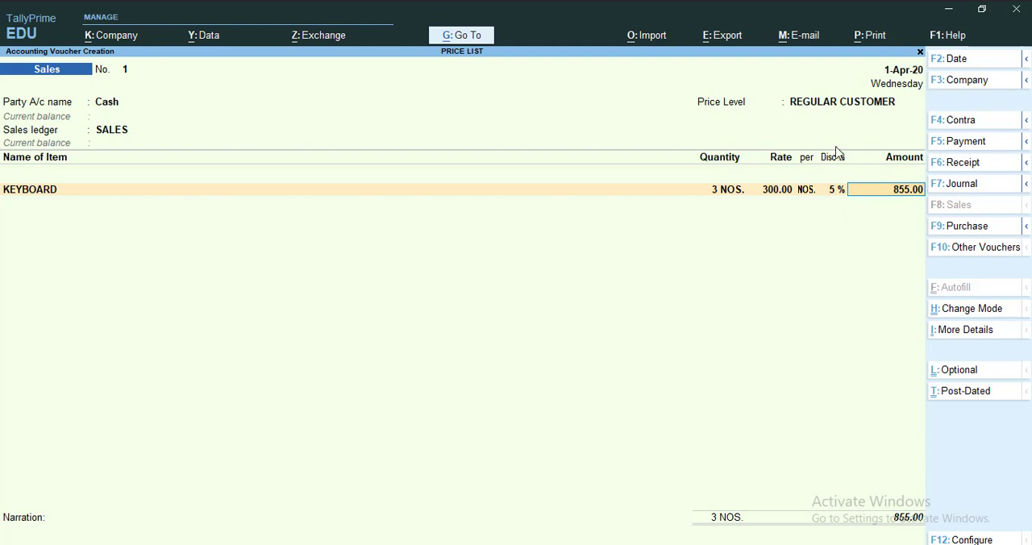
# Check the company features for the setting that enables the discount column in invoices, leaving the settings as they are
pyautogui.press('F11')
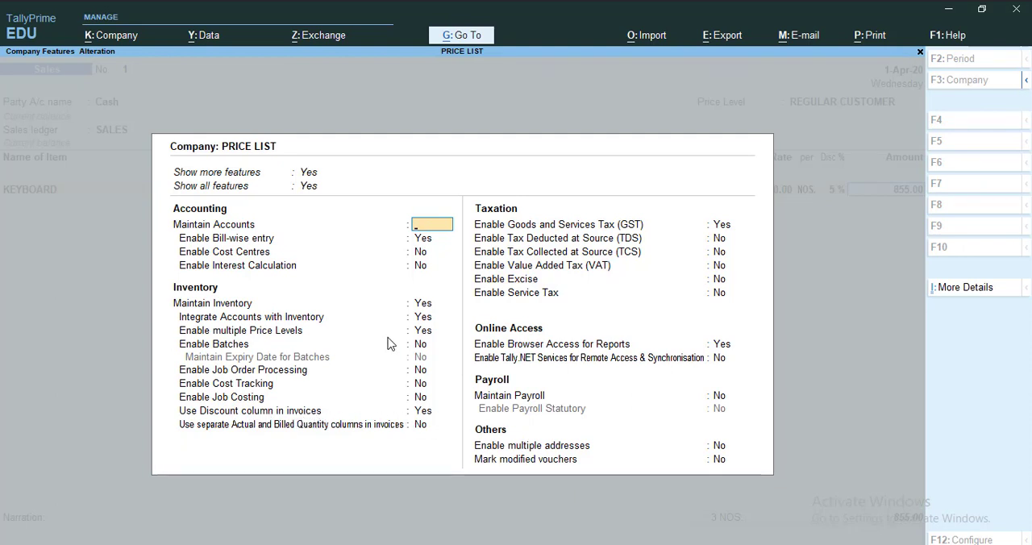
pyautogui.press('Escape')
pyautogui.press('Return')
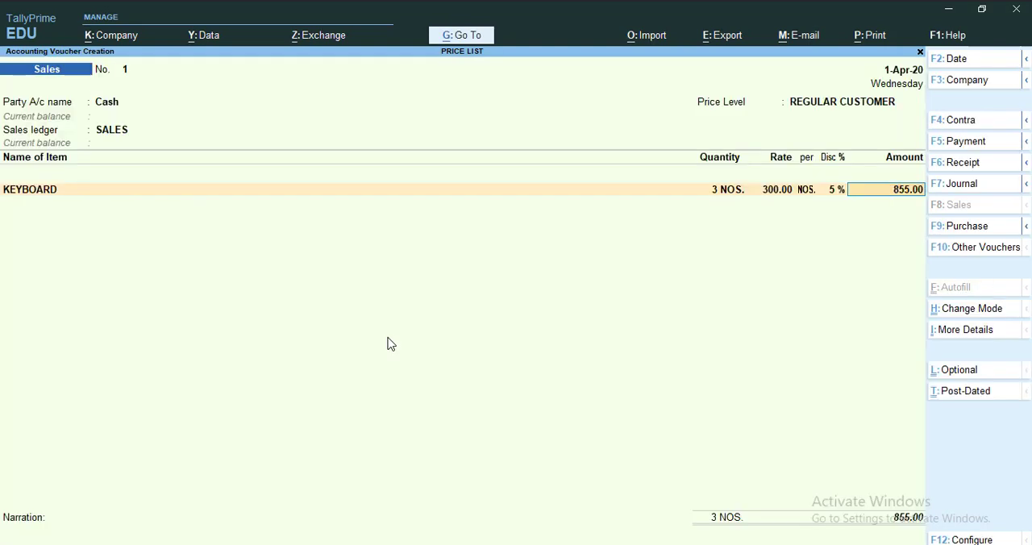
# Set KEYBOARD's quantity in the sales voucher to 10 NOS
pyautogui.press('BackSpace')
pyautogui.write('10')
pyautogui.press('Return')
# Change the sales voucher's price level to RETAILER and accept the KEYBOARD line again with 10 NOS
pyautogui.press('BackSpace')
pyautogui.press('BackSpace')
pyautogui.press('BackSpace')
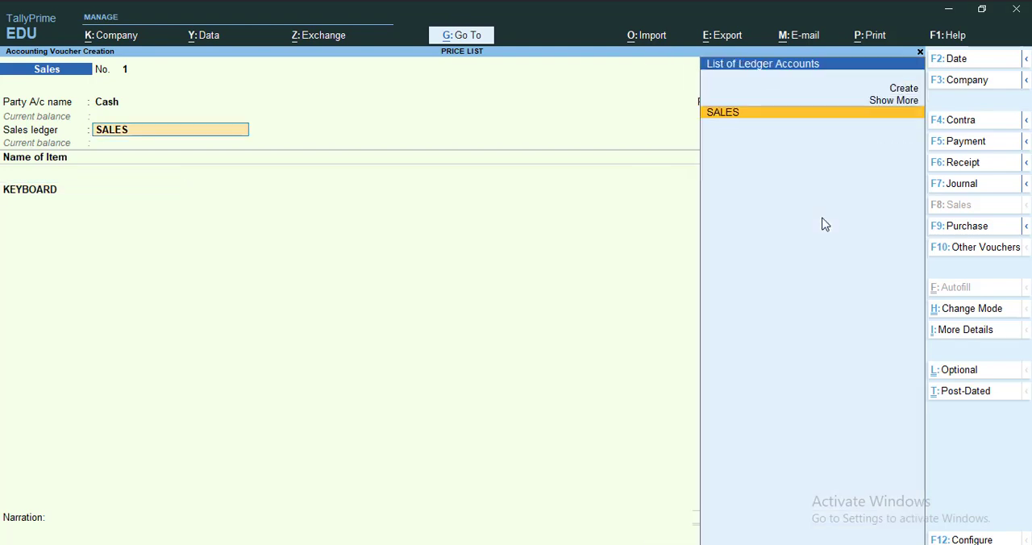
pyautogui.press('Return')
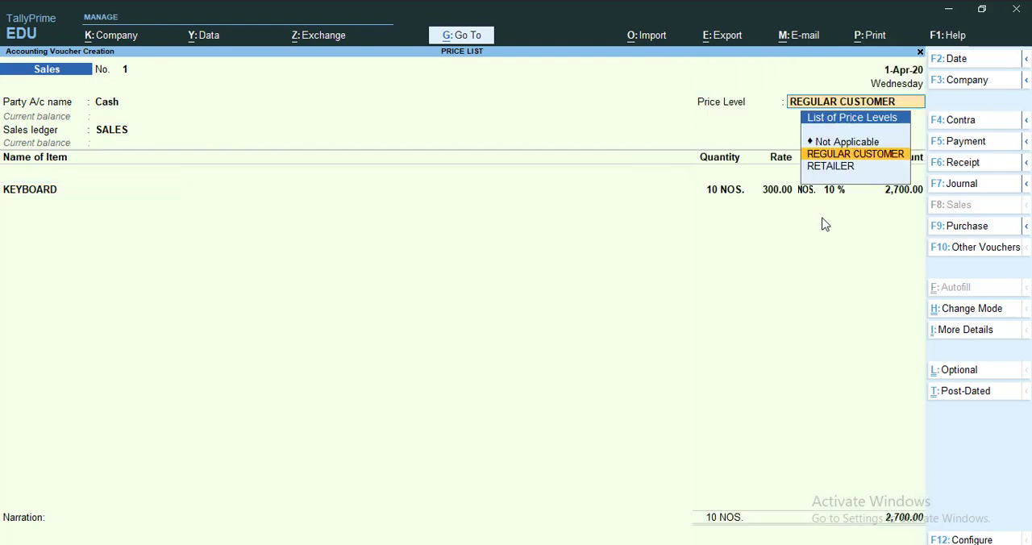
pyautogui.press('Down')
pyautogui.press('Return')
pyautogui.press('Return')
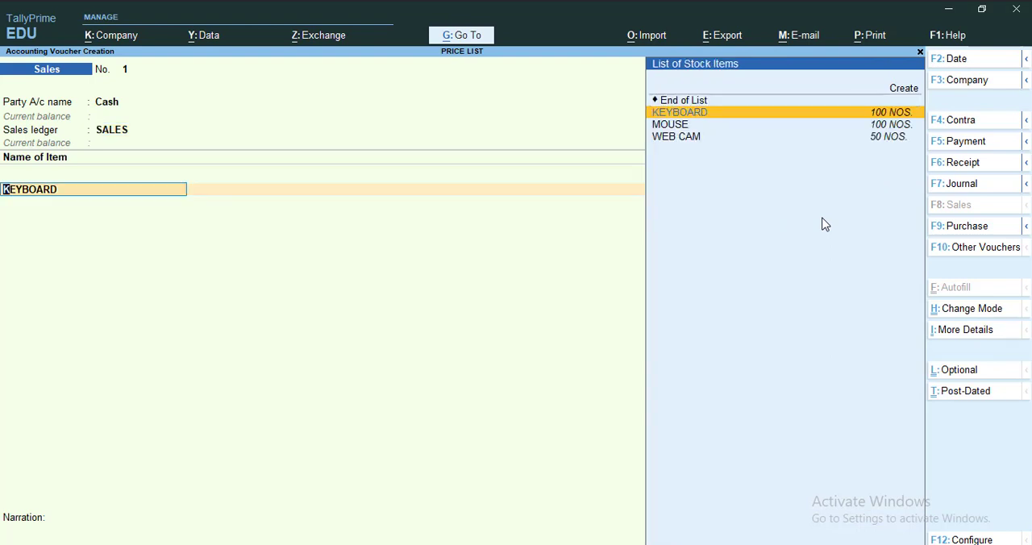
pyautogui.press('Return')
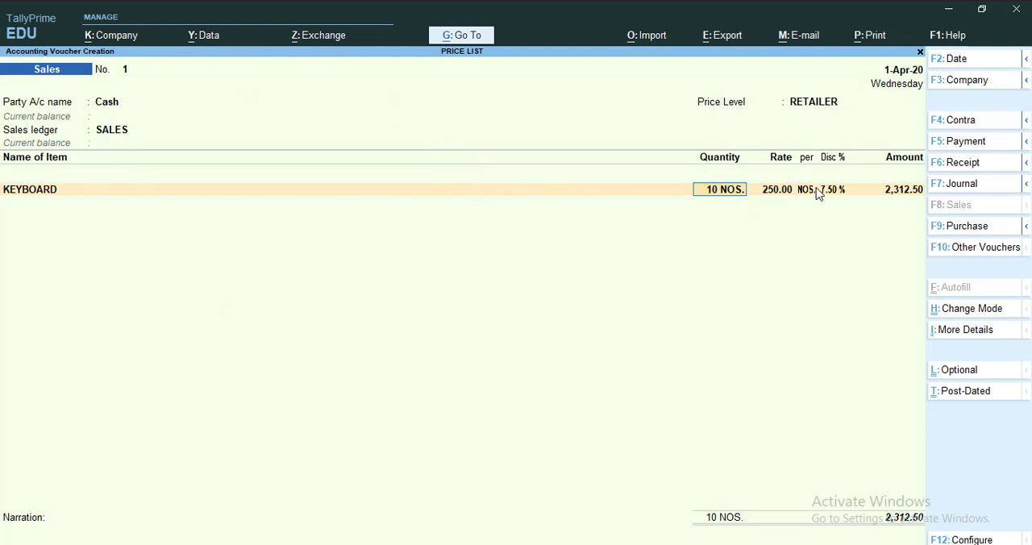
pyautogui.press('Return')
pyautogui.press('Return')
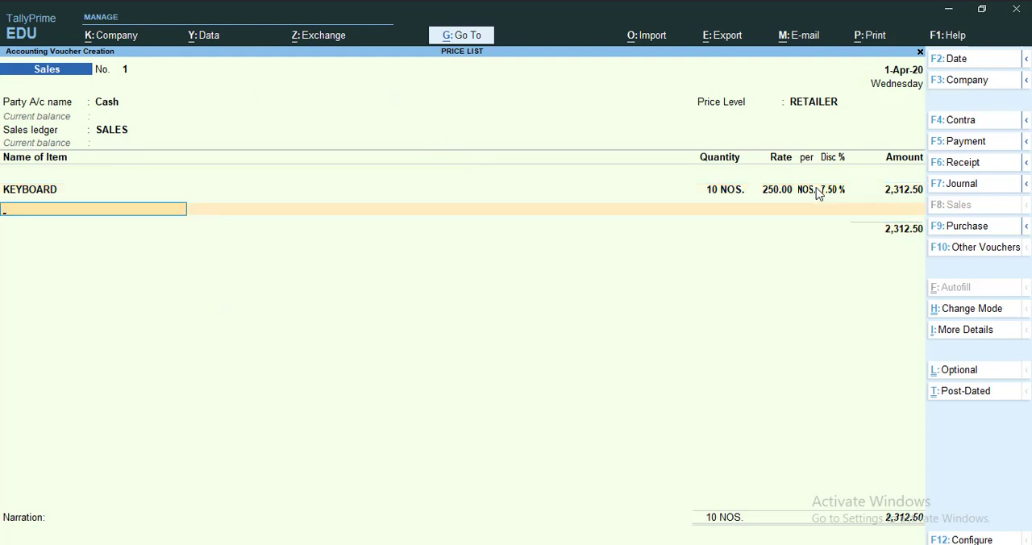
# Add MOUSE to the sales voucher with a quantity of 10 NOS., keeping the RETAILER rate and discount
pyautogui.write('MOUSE')
pyautogui.press('Return')
pyautogui.write('10')
pyautogui.press('Return')
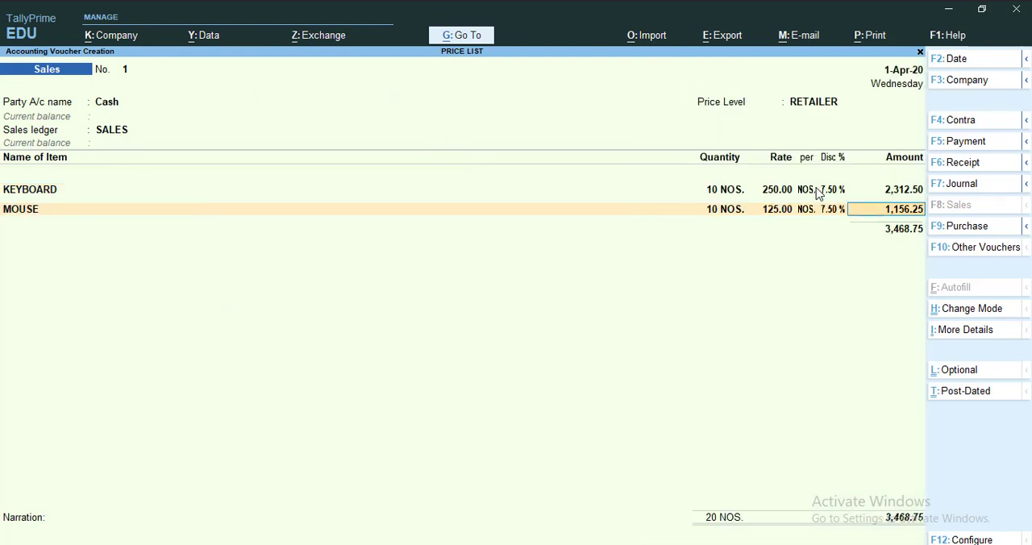
pyautogui.press('Return')
# Add WEB CAM to the sales voucher with a quantity of 15 NOS., keeping the RETAILER rate and discount
pyautogui.write('WE')
pyautogui.press('Return')
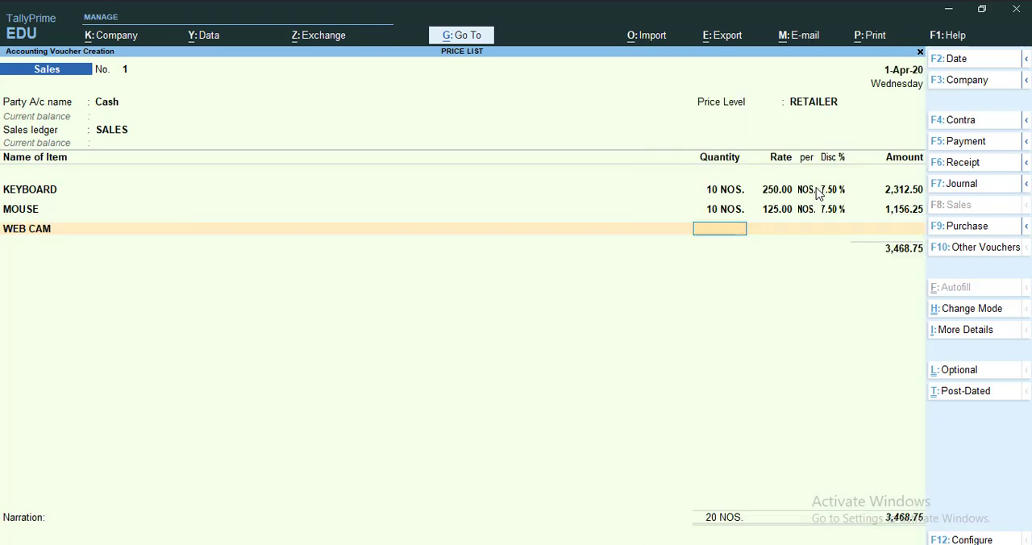
pyautogui.press('Return')
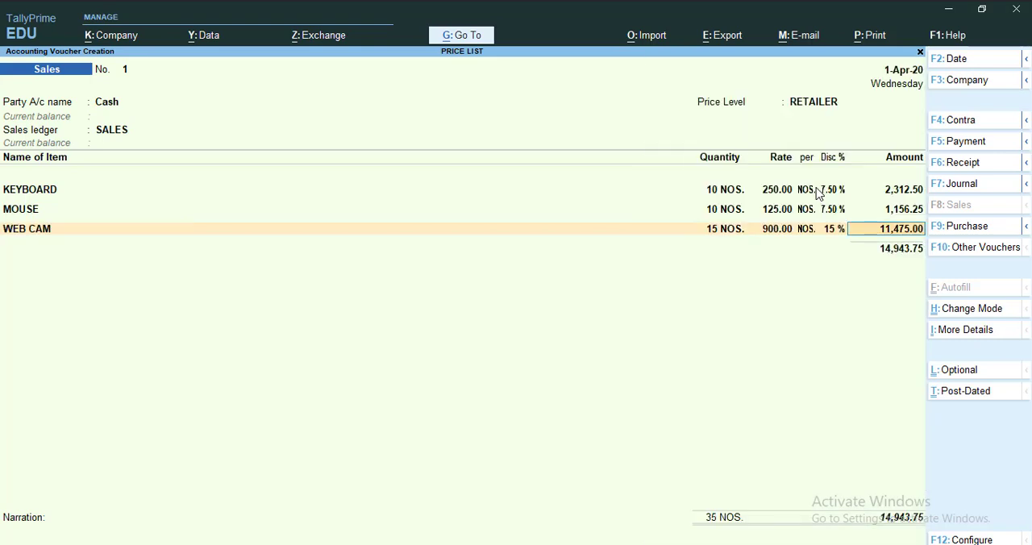
# Preview the sales invoice at enlarged size, examine its item lines and total, and return to the voucher
pyautogui.hotkey('alt', 'p')
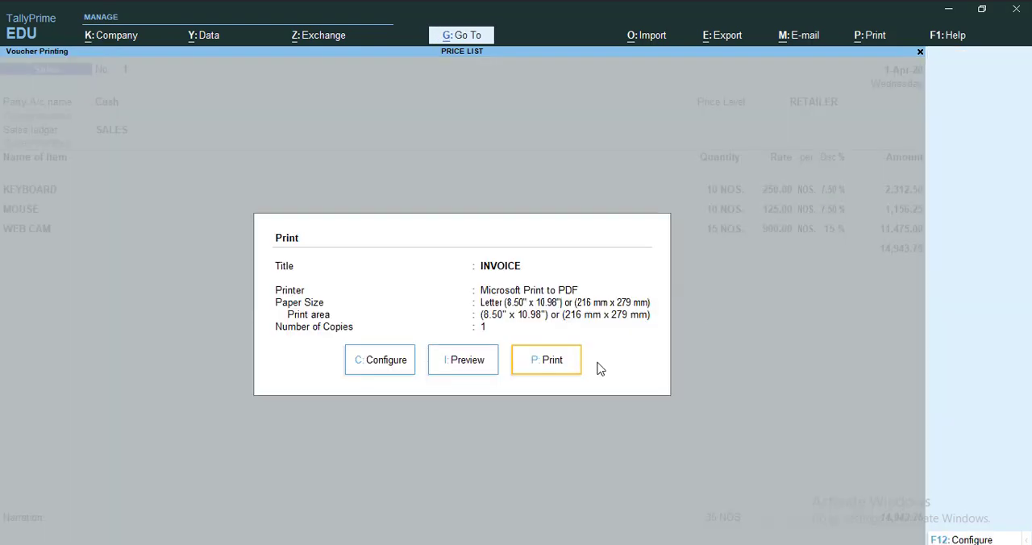
pyautogui.click(486, 372)
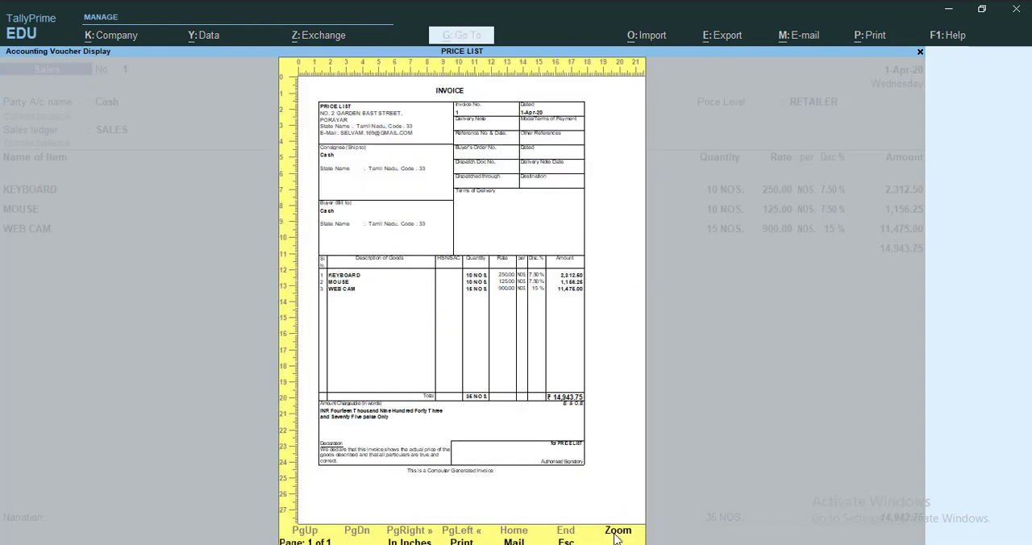
pyautogui.click(614, 537)
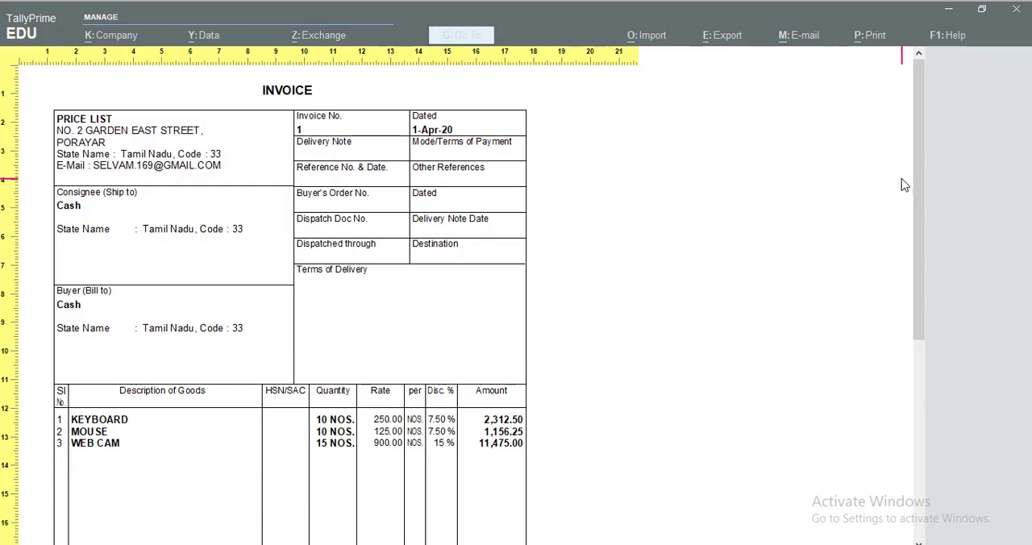
pyautogui.moveTo(916, 161); pyautogui.dragTo(942, 250)
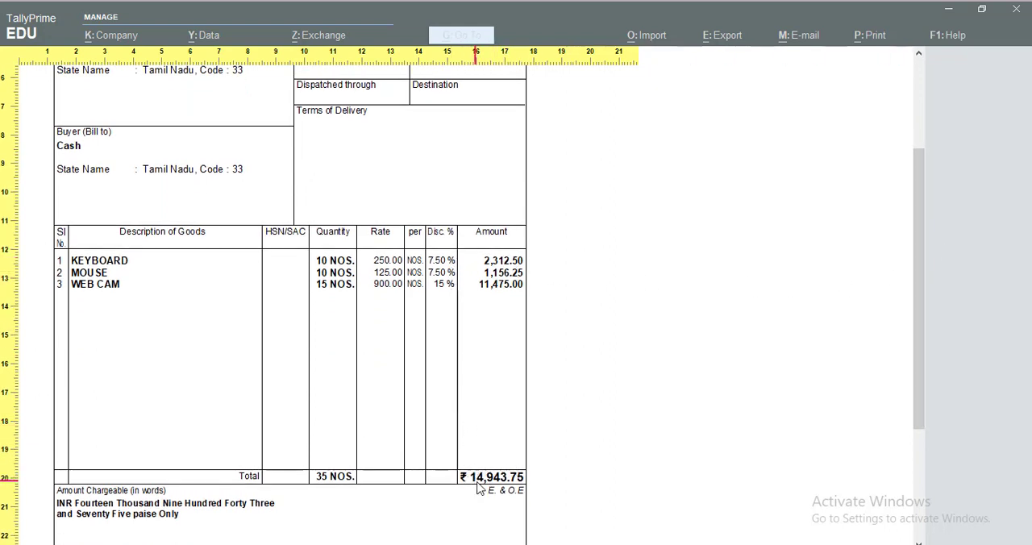
pyautogui.moveTo(923, 271); pyautogui.dragTo(894, 180)
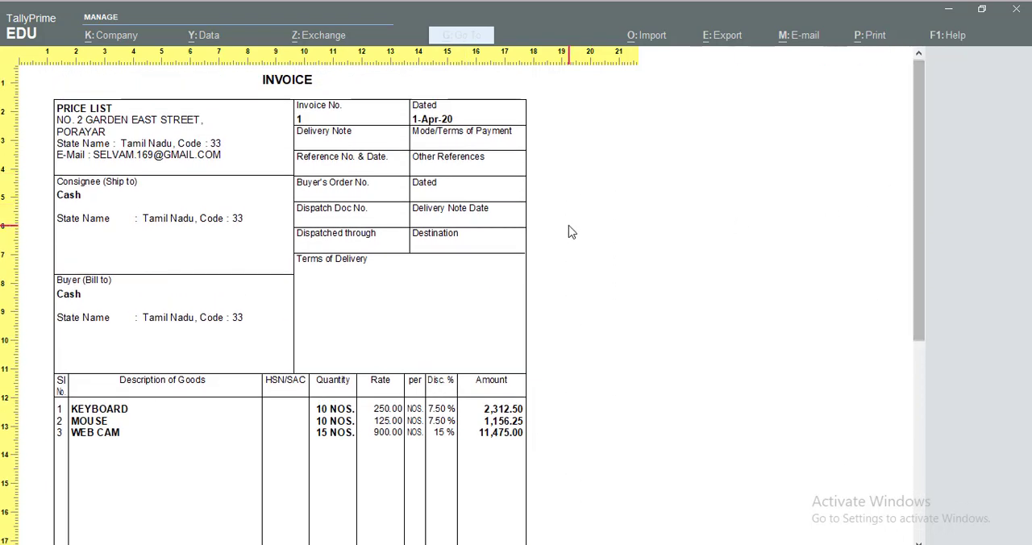
pyautogui.press('Escape')
pyautogui.press('Escape')
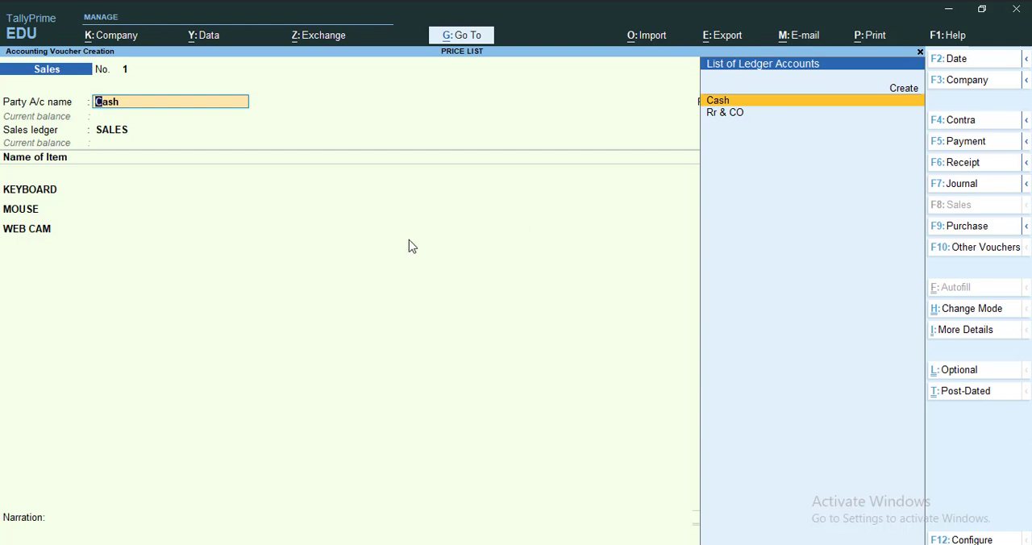
# Save the sales voucher and return to the Gateway of Tally
pyautogui.press('ctrl')
pyautogui.hotkey('ctrl', 'a')
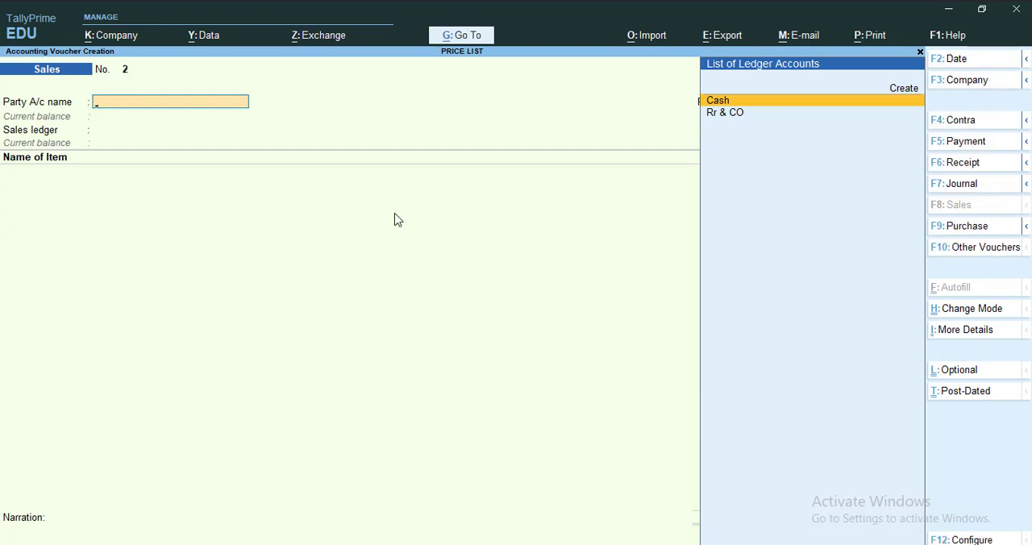
pyautogui.press('Escape')
pyautogui.press('y')
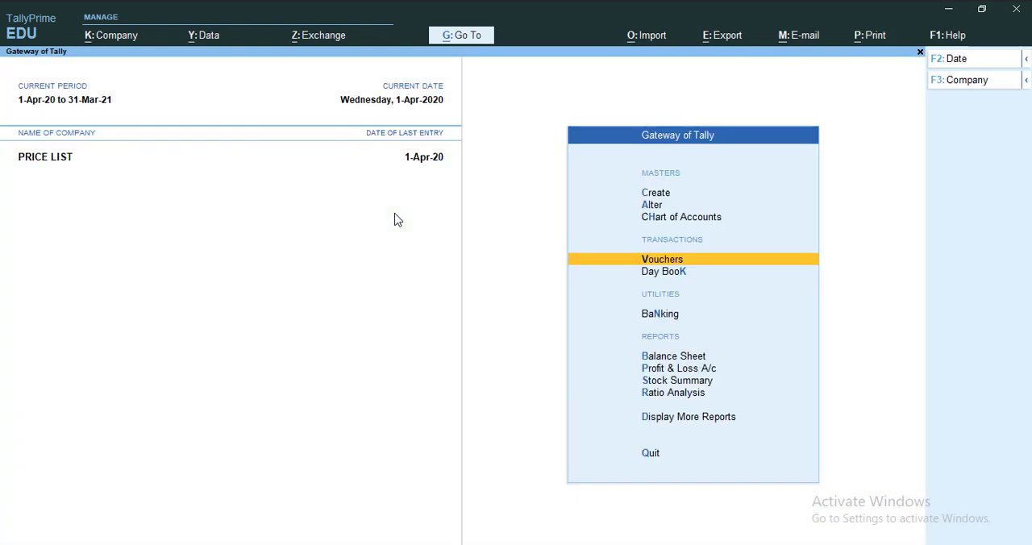